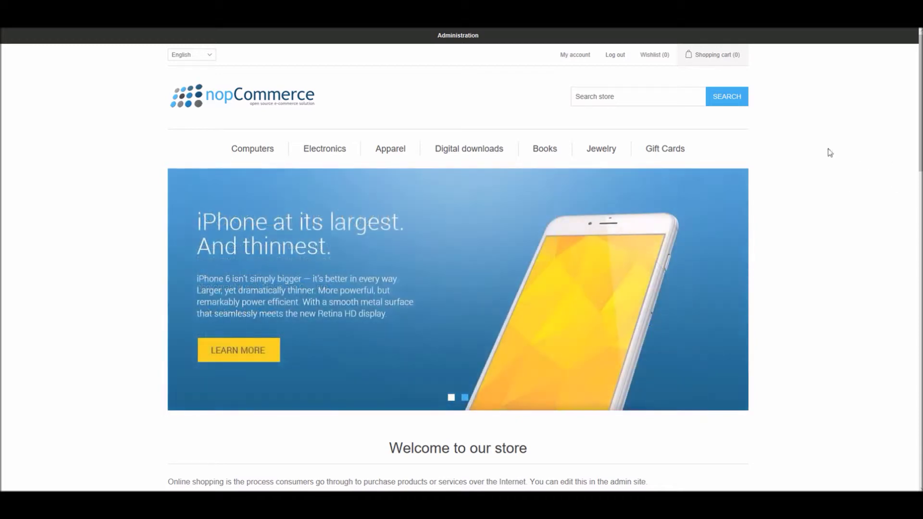
# Open the Administration link in a new tab and switch to the admin Dashboard.
pyautogui.rightClick(459, 37)
pyautogui.click(491, 45)
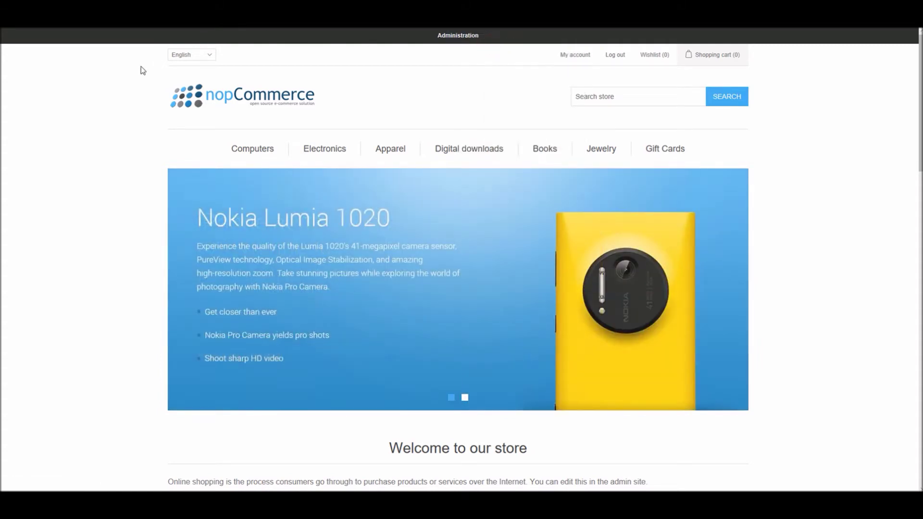
pyautogui.hotkey('ctrl', 'Tab')
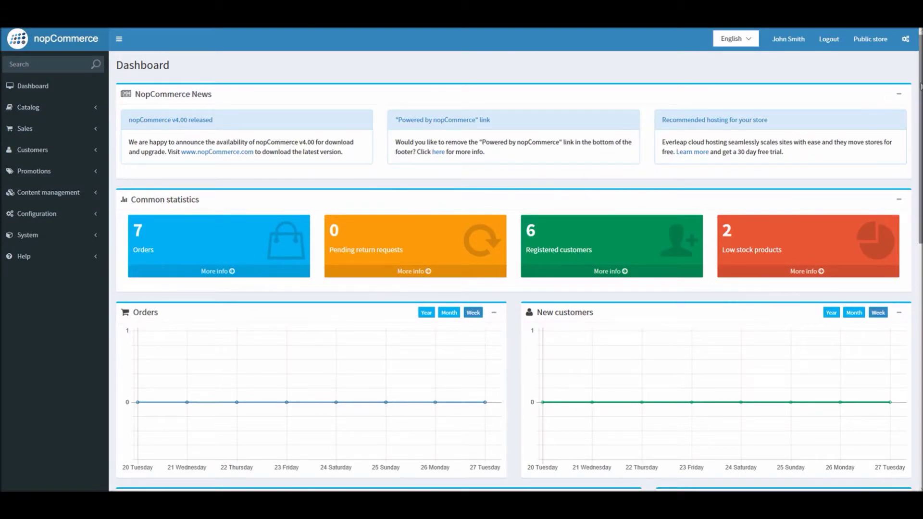
# Open Configuration > Currencies and review the 12 currencies, with US Dollar as primary.
pyautogui.click(46, 216)
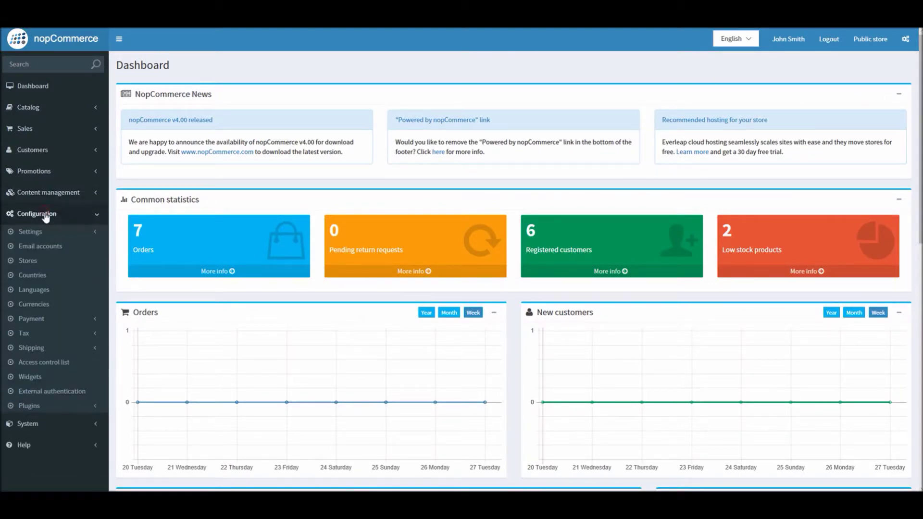
pyautogui.click(35, 305)
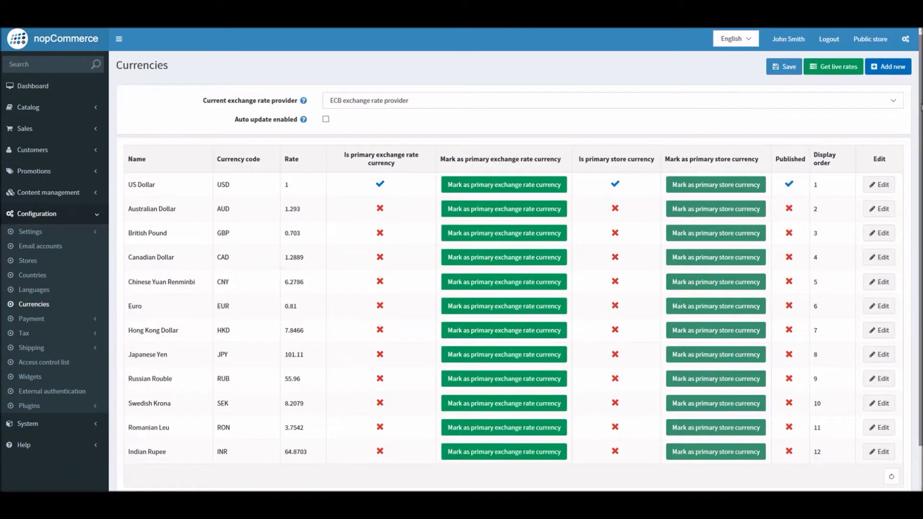
pyautogui.scroll(-2, 920, 110)
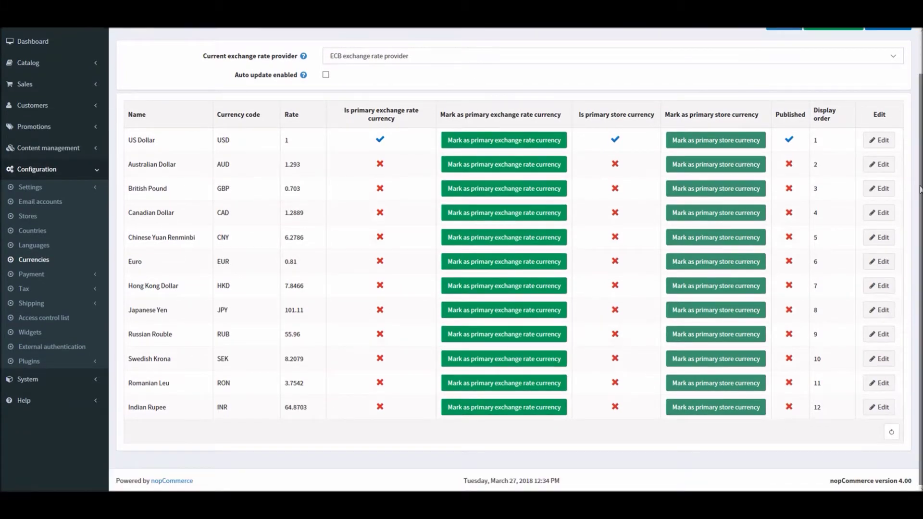
pyautogui.scroll(2, 919, 188)
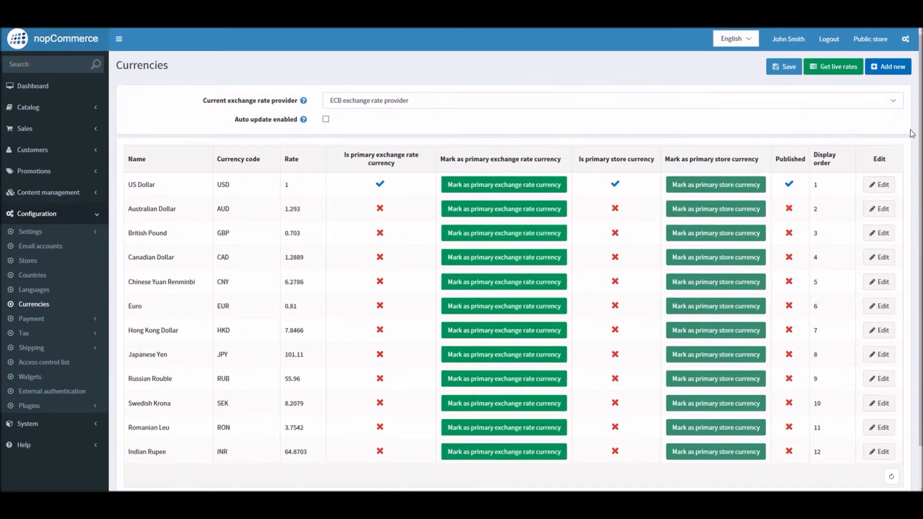
pyautogui.tripleClick(156, 188)
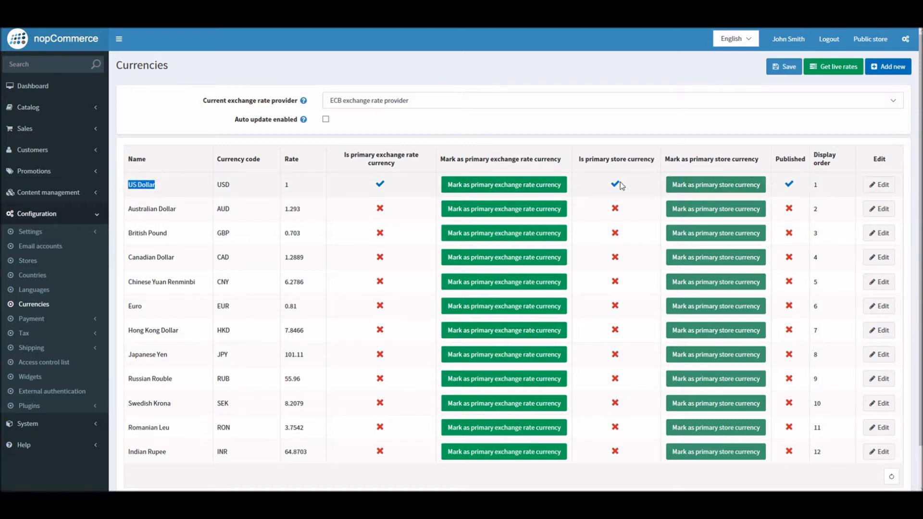
pyautogui.click(790, 186)
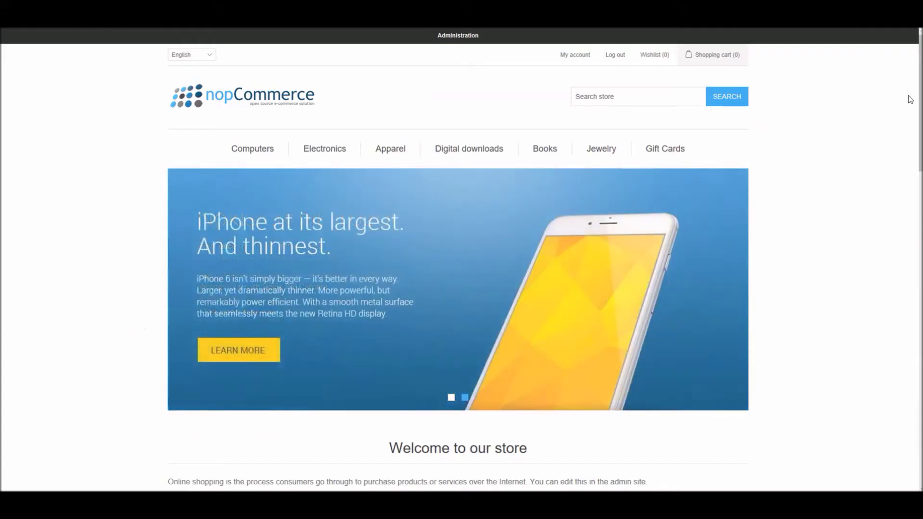
pyautogui.moveTo(920, 101); pyautogui.dragTo(900, 316)
pyautogui.doubleClick(474, 187)
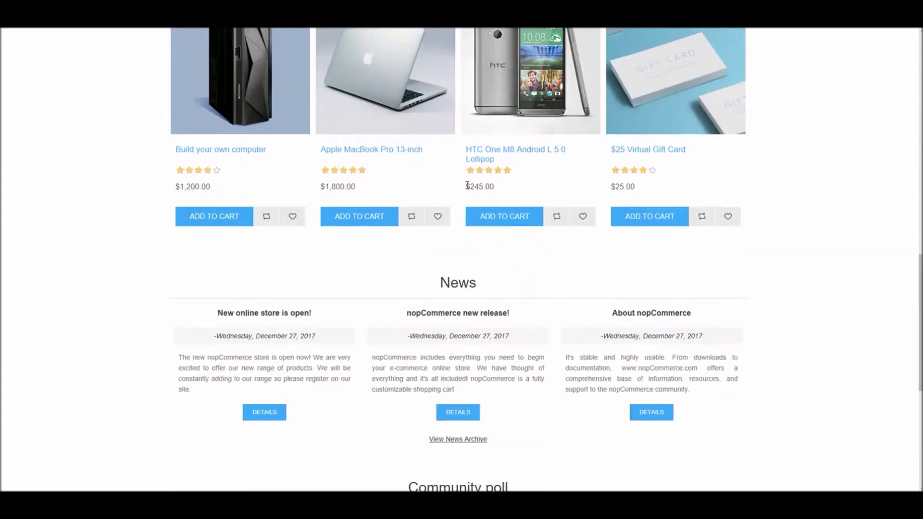
pyautogui.click(320, 182)
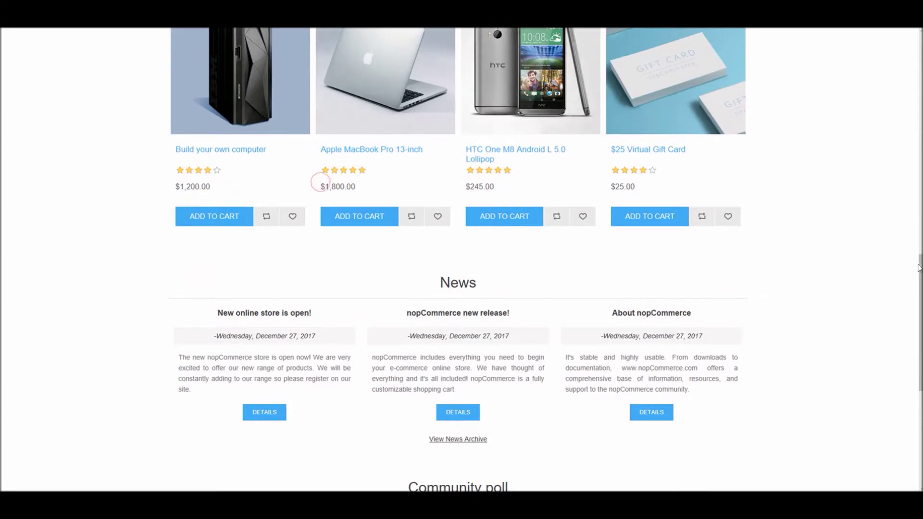
pyautogui.moveTo(920, 312); pyautogui.dragTo(908, 103)
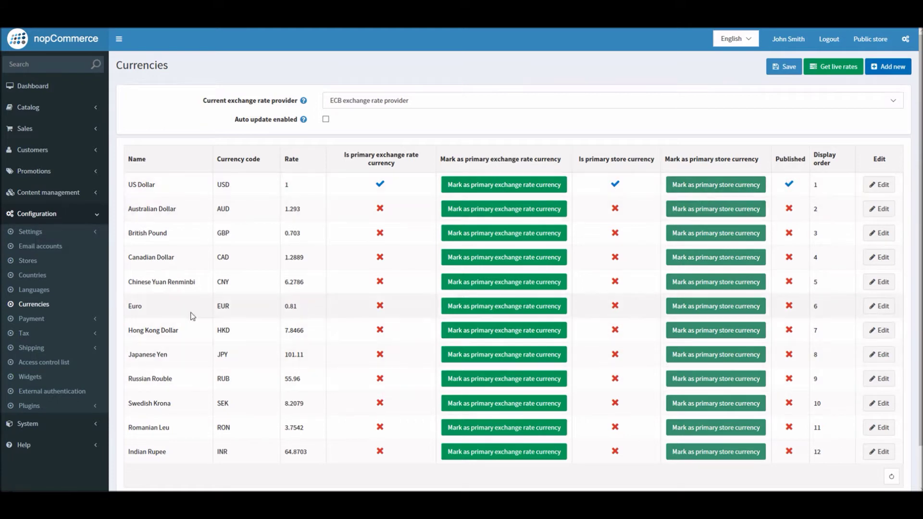
# Mark the Euro currency as Published and save it.
pyautogui.click(885, 309)
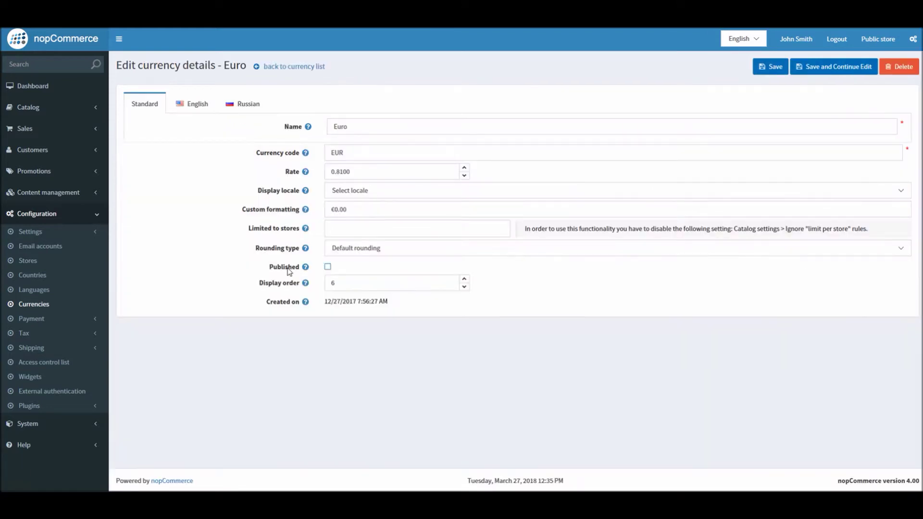
pyautogui.click(327, 268)
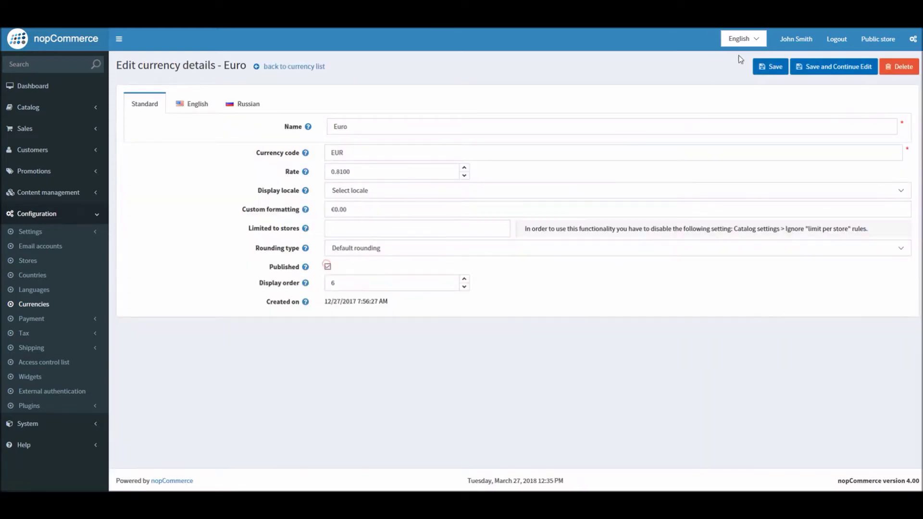
pyautogui.click(774, 67)
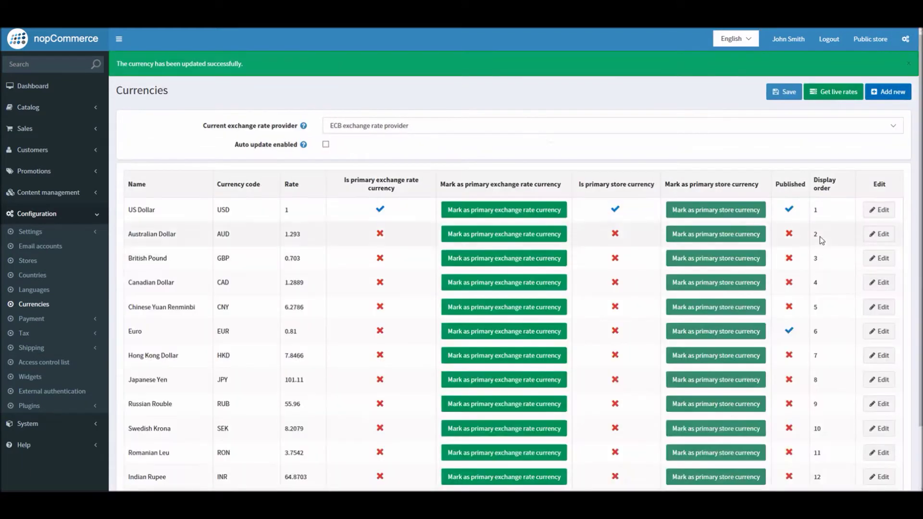
# Go to the public storefront home page.
pyautogui.scroll(-1, 920, 174)
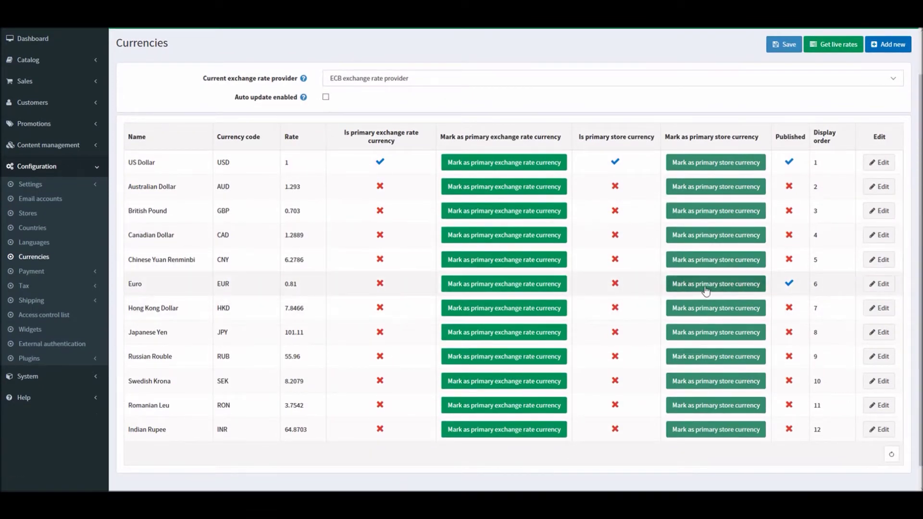
pyautogui.click(621, 160)
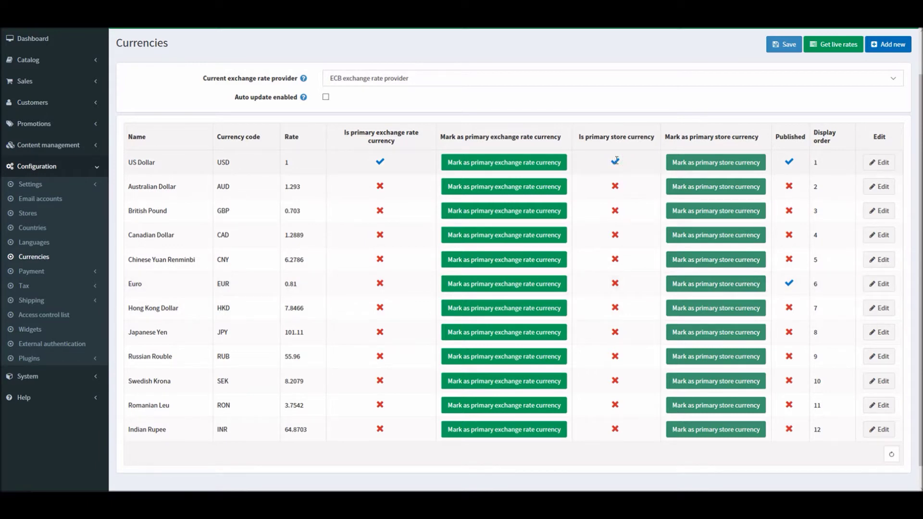
pyautogui.click(788, 283)
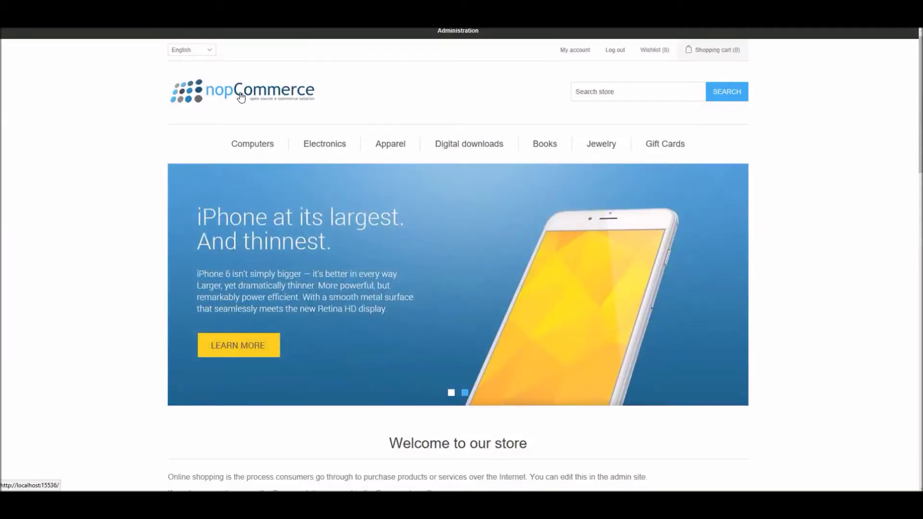
# Reload the storefront home page and check the currency choices without changing them.
pyautogui.click(241, 93)
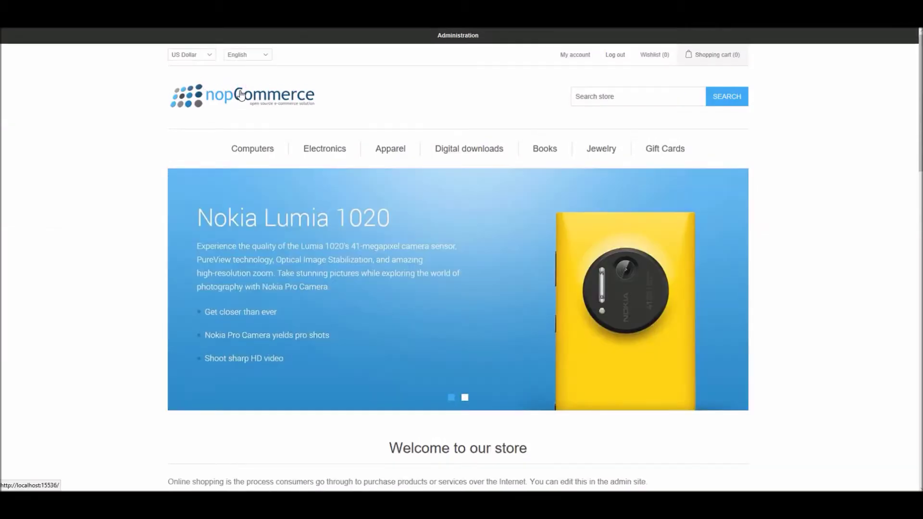
pyautogui.click(194, 59)
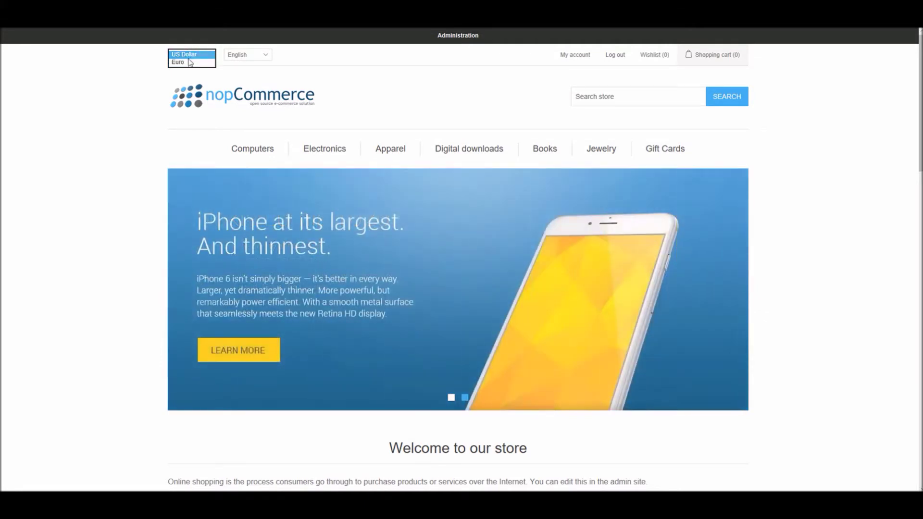
pyautogui.click(112, 88)
pyautogui.moveTo(919, 84); pyautogui.dragTo(919, 215)
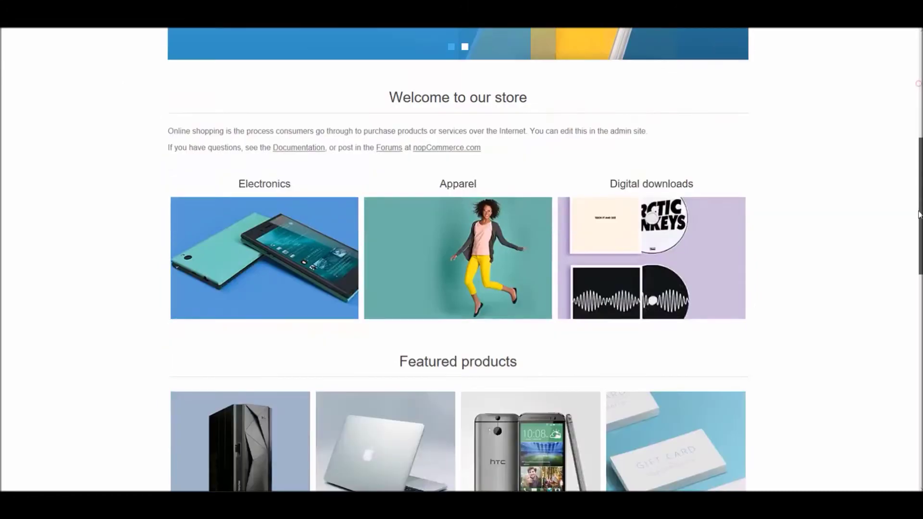
pyautogui.scroll(-5, 919, 215)
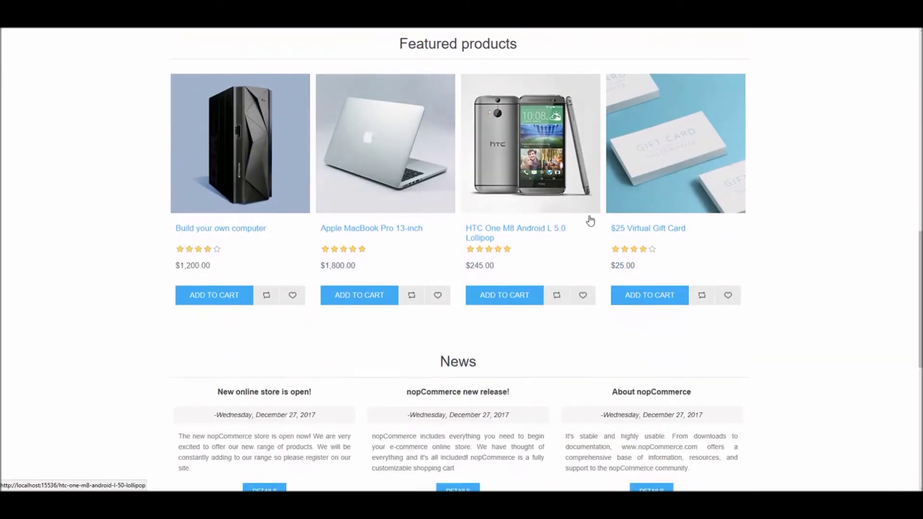
# On the HTC One M8 product page, switch to Euro so the price shows €198.45.
pyautogui.click(530, 234)
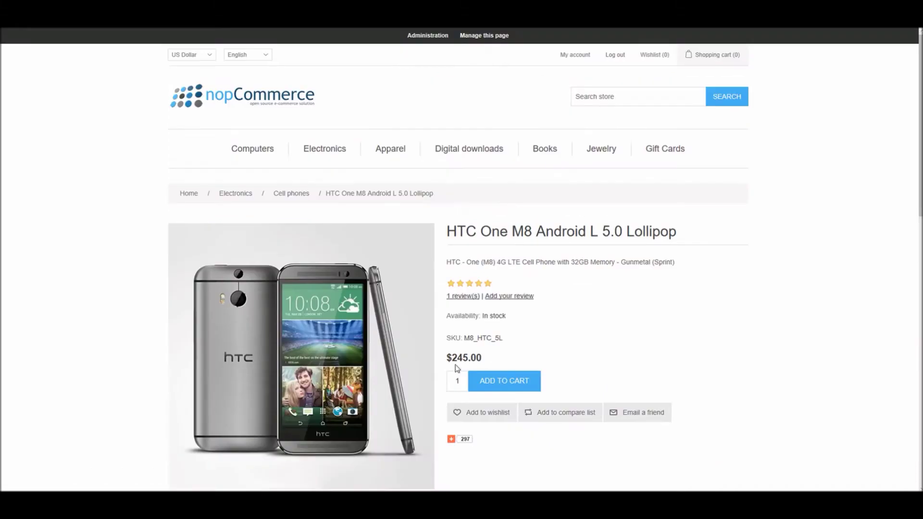
pyautogui.moveTo(451, 356); pyautogui.dragTo(441, 355)
pyautogui.click(478, 357)
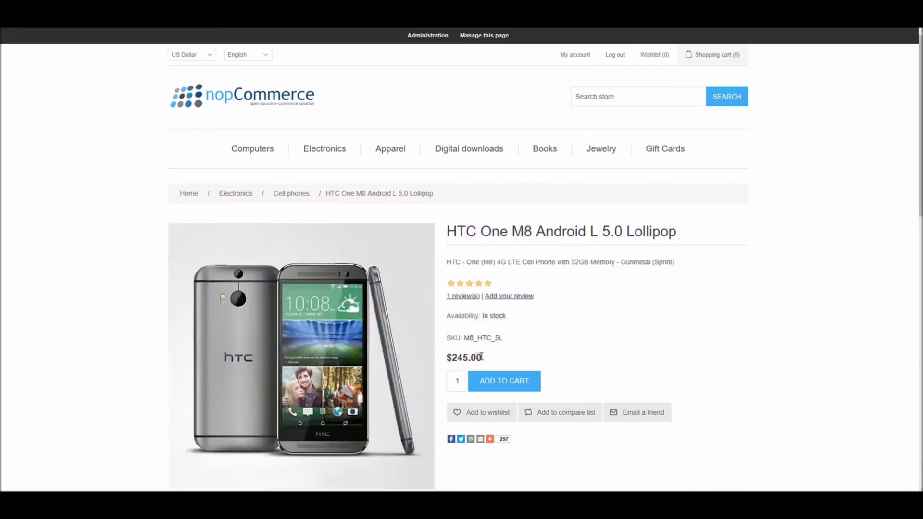
pyautogui.click(199, 57)
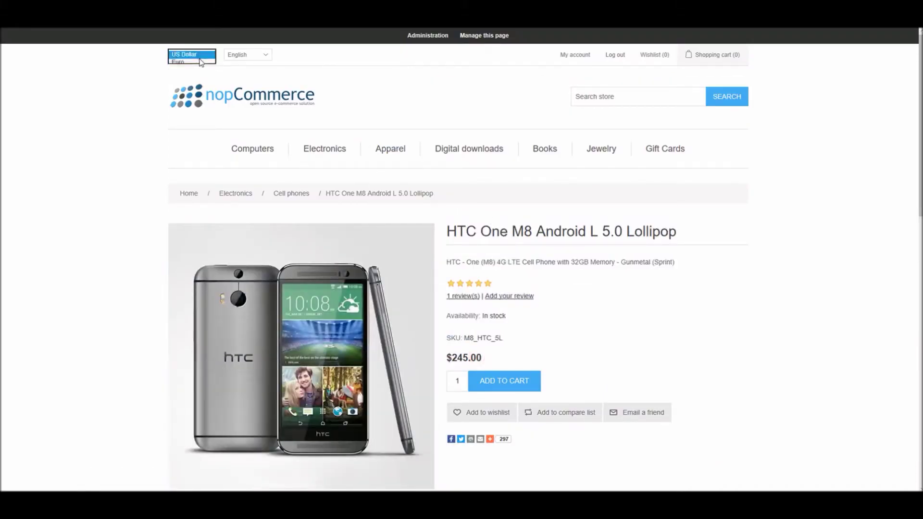
pyautogui.click(194, 62)
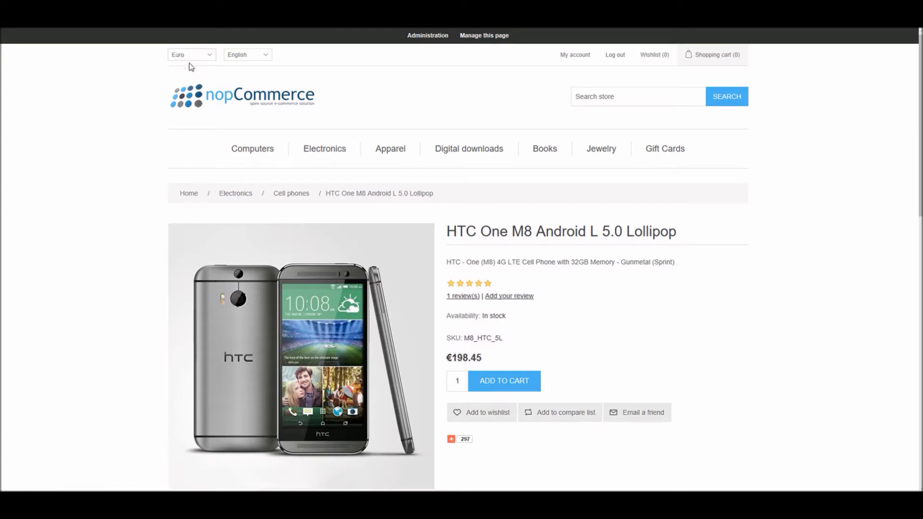
pyautogui.moveTo(486, 368); pyautogui.dragTo(447, 358)
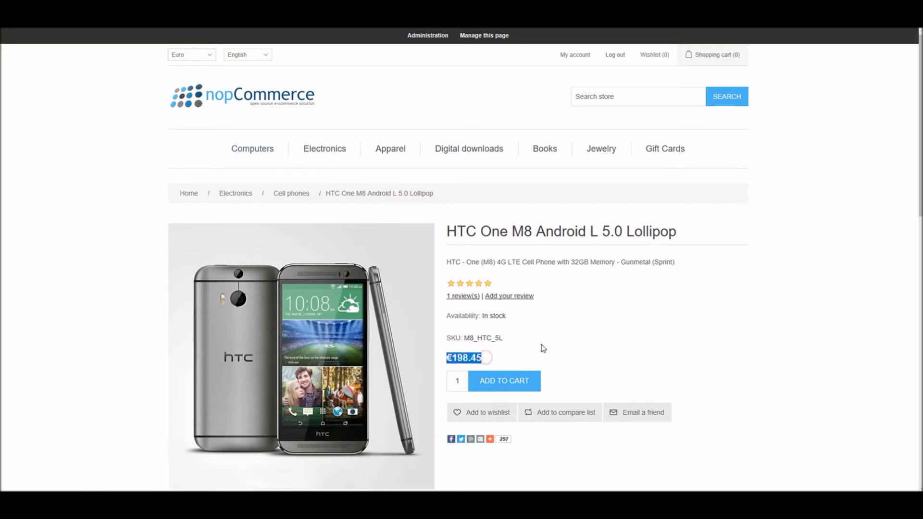
pyautogui.click(541, 344)
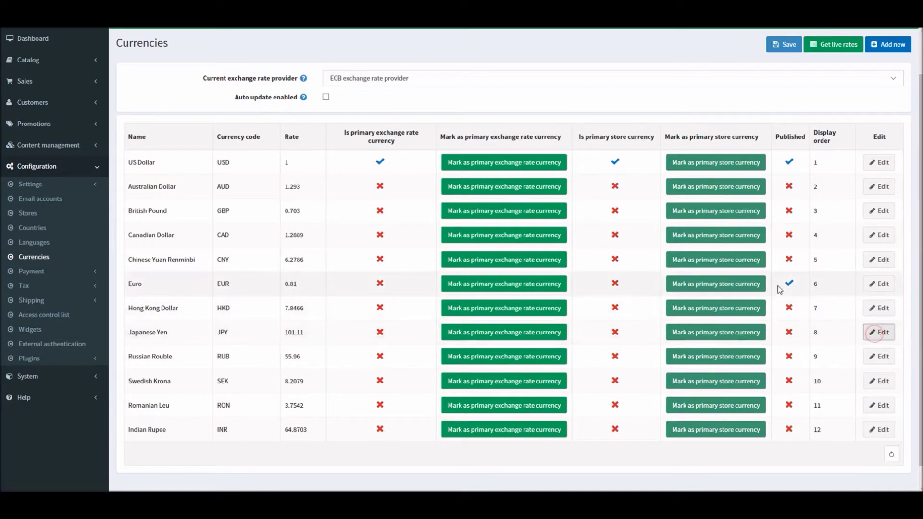
# Publish and save Japanese Yen, then mark Russian Rouble as Published.
pyautogui.click(876, 337)
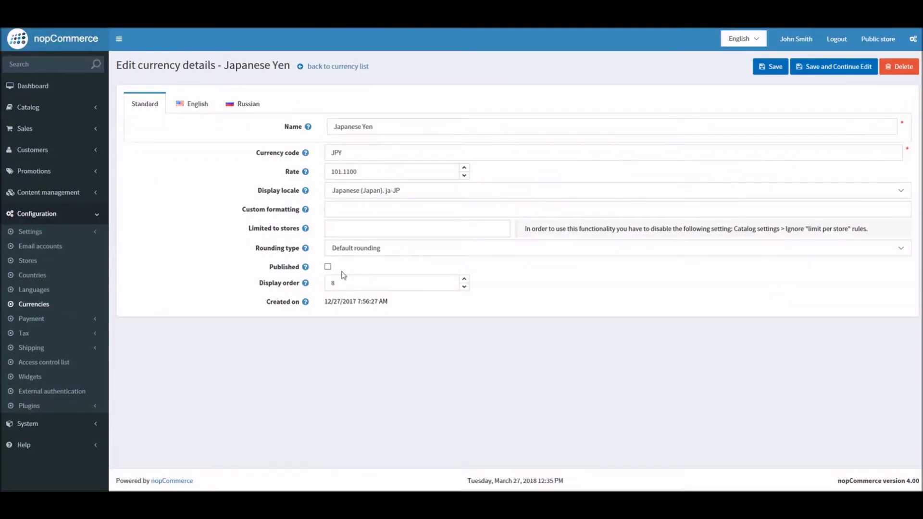
pyautogui.click(327, 268)
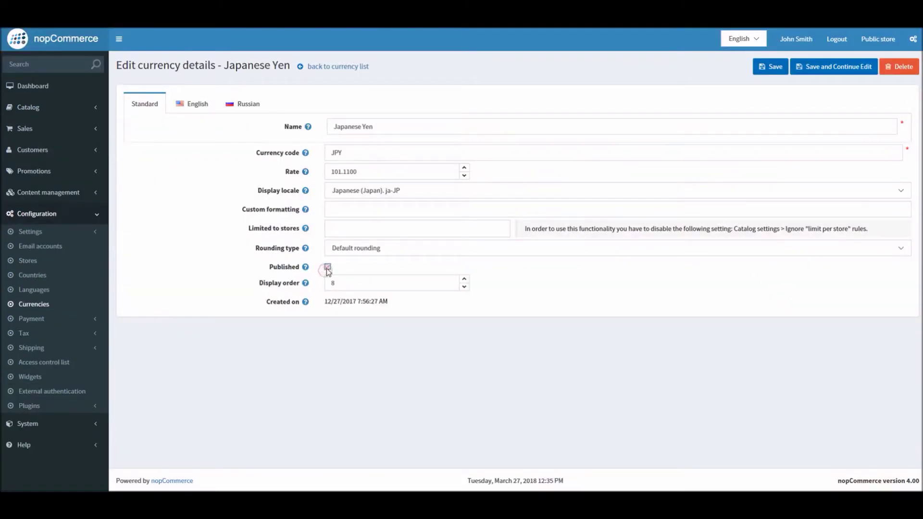
pyautogui.click(771, 70)
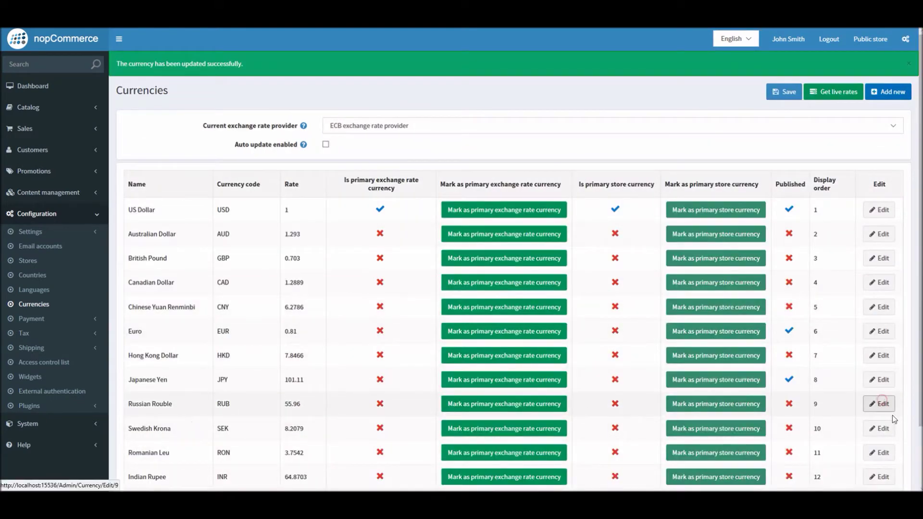
pyautogui.click(882, 403)
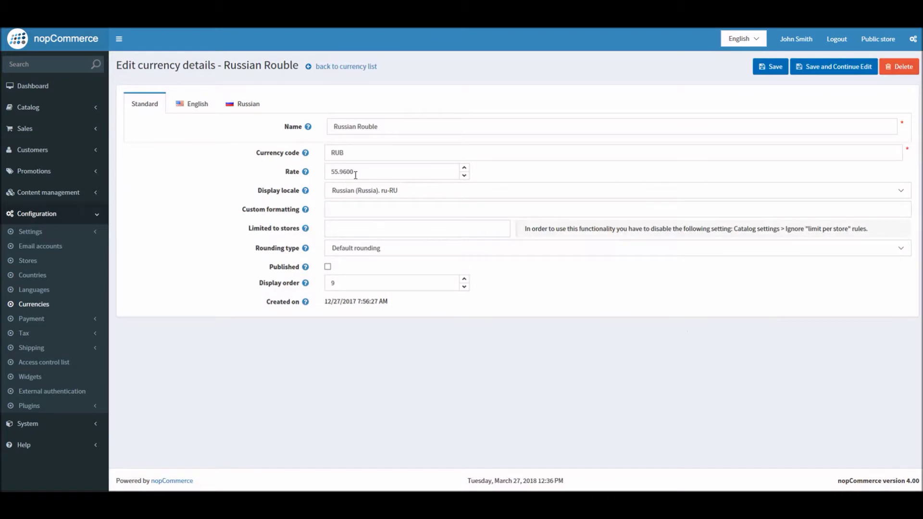
pyautogui.click(327, 267)
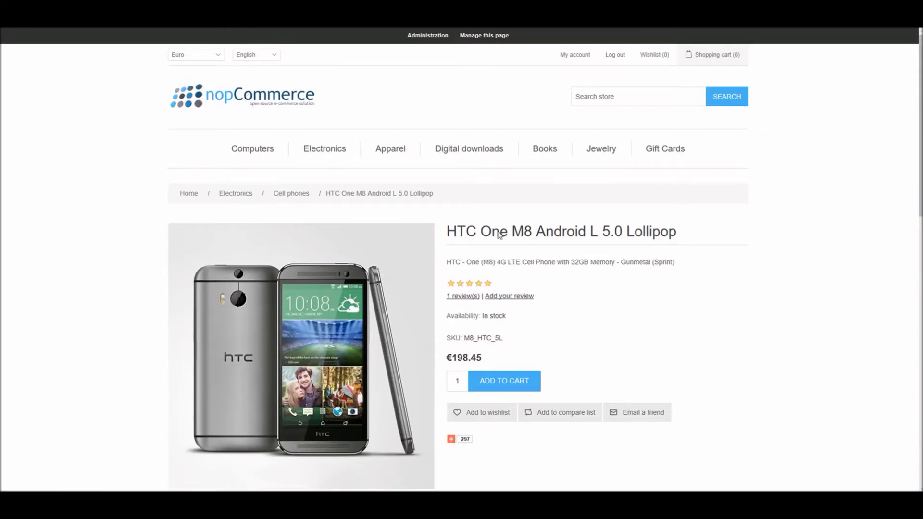
# Show the HTC phone's price in Japanese Yen, then Russian Rouble, then back in US Dollar.
pyautogui.click(223, 59)
pyautogui.click(201, 65)
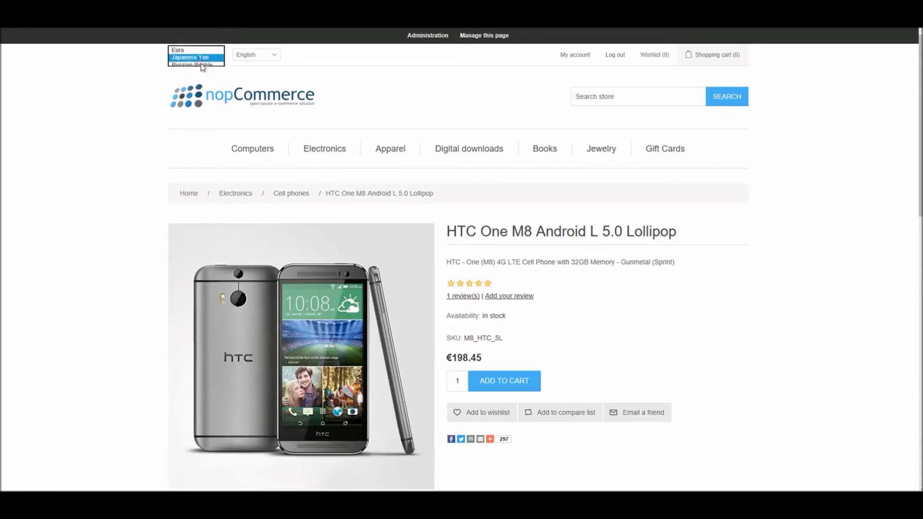
pyautogui.click(200, 57)
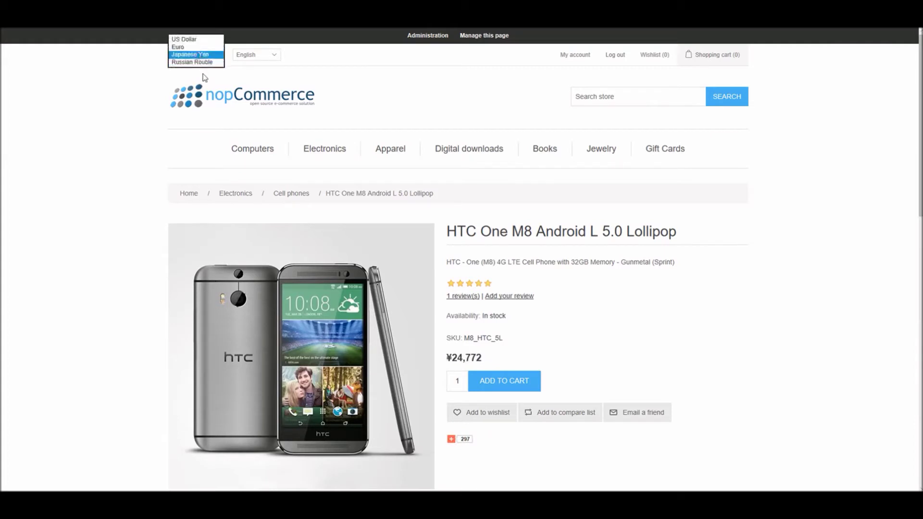
pyautogui.click(202, 63)
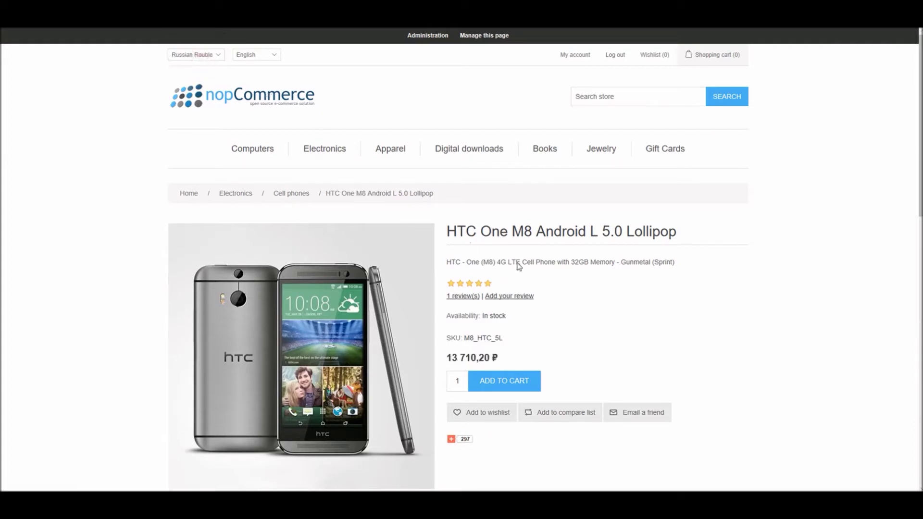
pyautogui.click(192, 56)
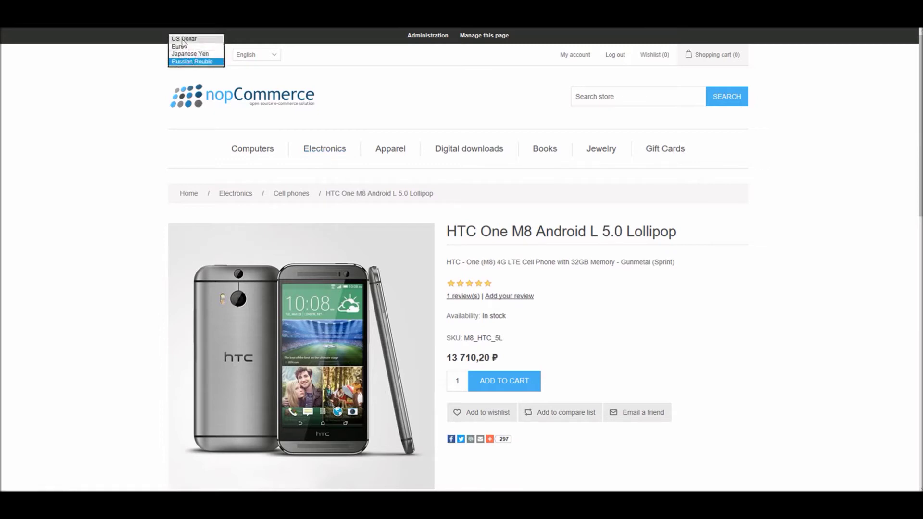
pyautogui.click(183, 39)
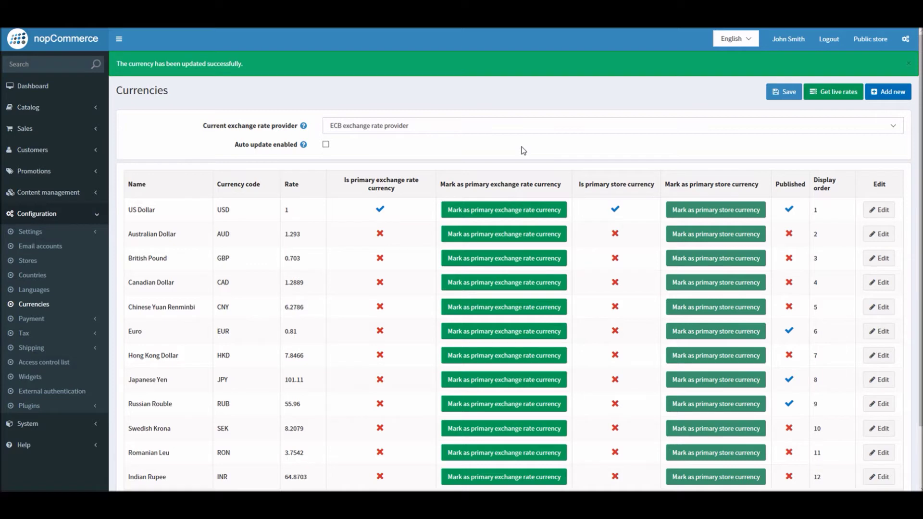
pyautogui.click(614, 208)
pyautogui.scroll(-2, 920, 129)
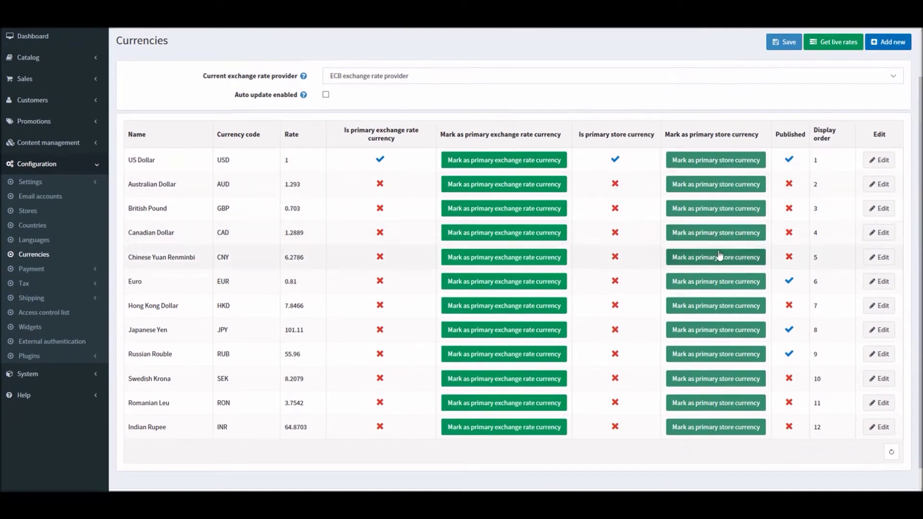
pyautogui.click(715, 285)
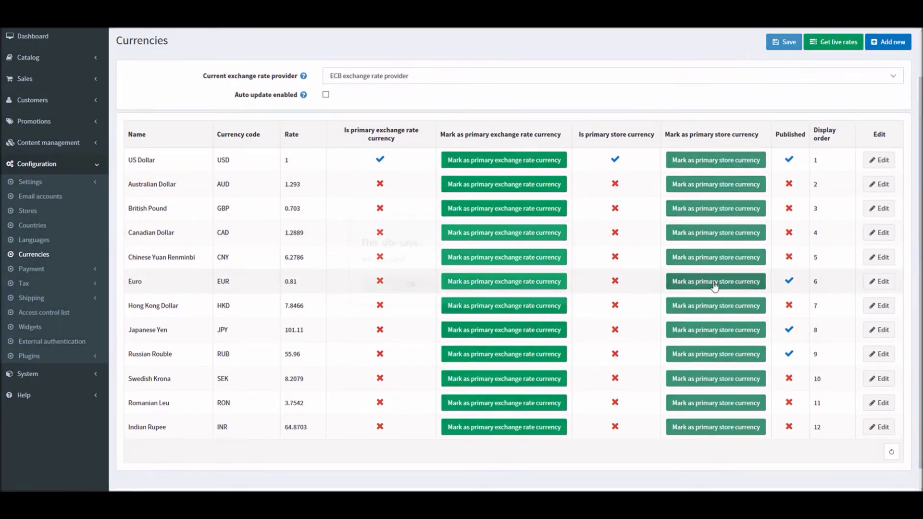
pyautogui.click(428, 284)
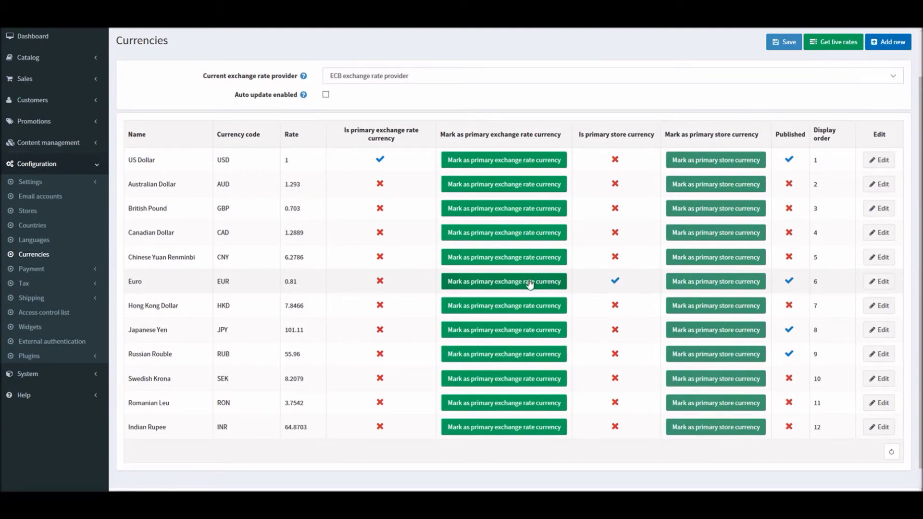
pyautogui.click(544, 283)
pyautogui.click(412, 302)
pyautogui.click(503, 164)
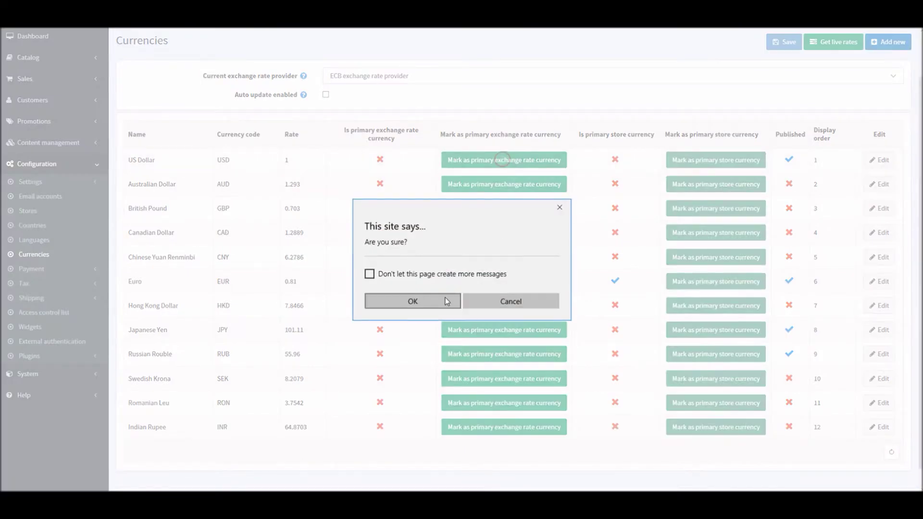
pyautogui.click(422, 303)
pyautogui.click(742, 163)
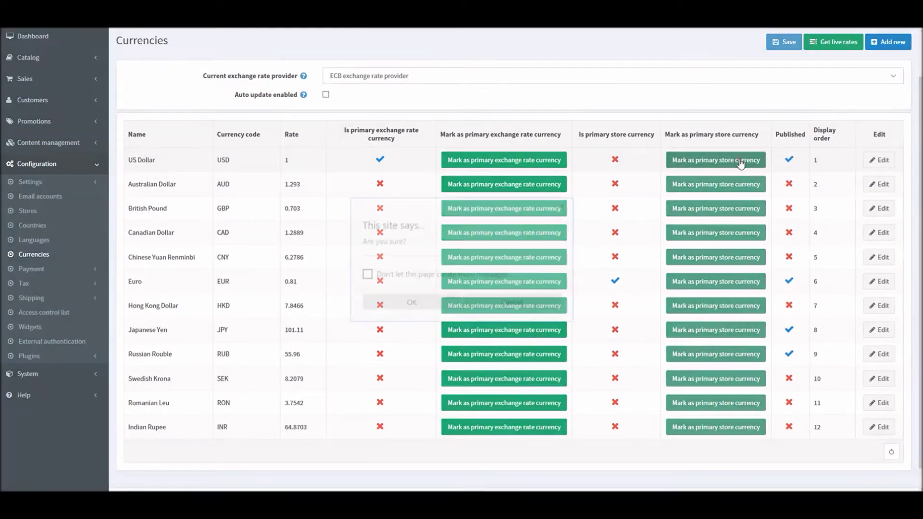
pyautogui.click(455, 298)
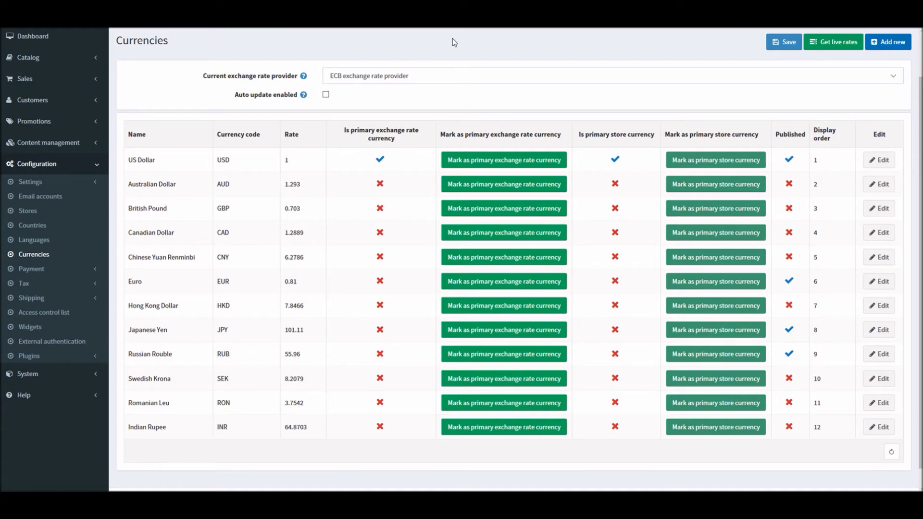
pyautogui.click(339, 81)
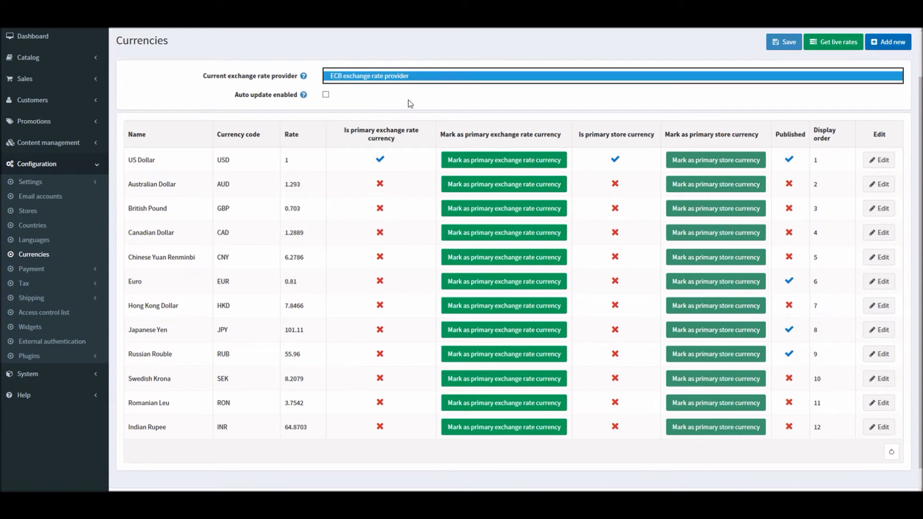
pyautogui.click(644, 104)
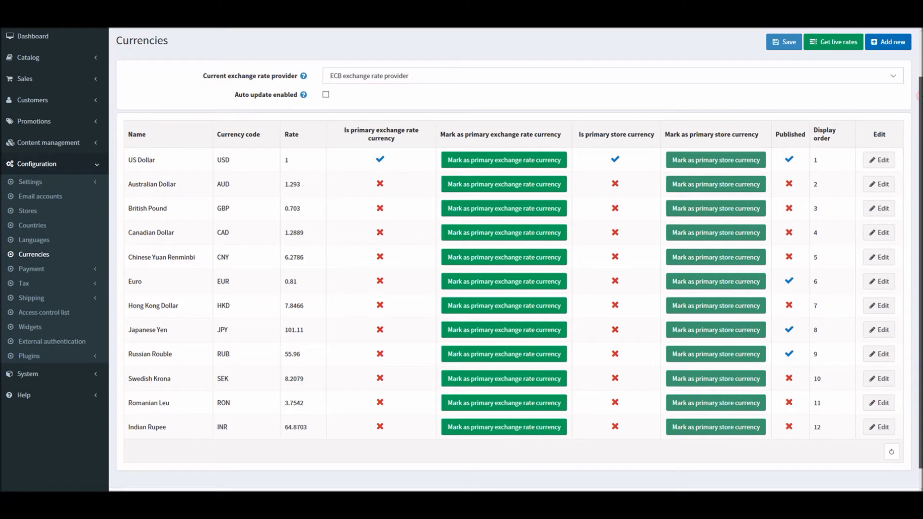
pyautogui.scroll(-1, 828, 103)
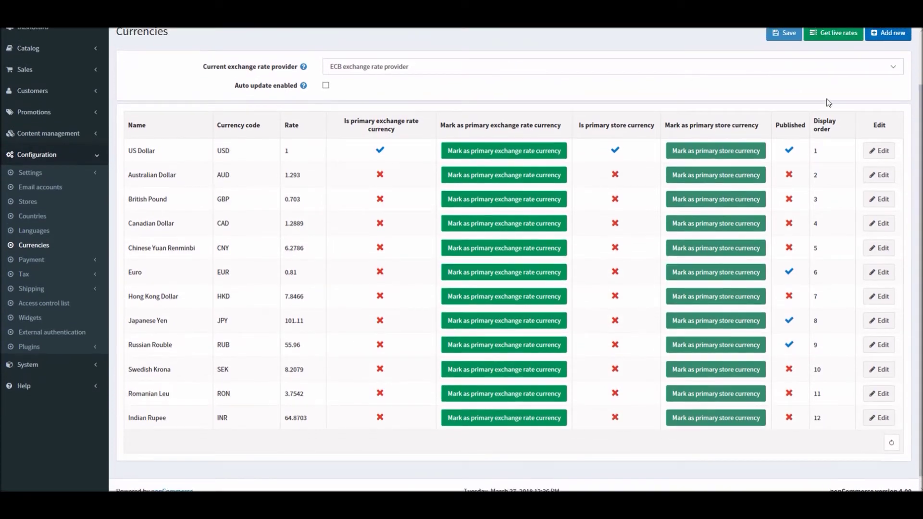
pyautogui.scroll(2, 913, 96)
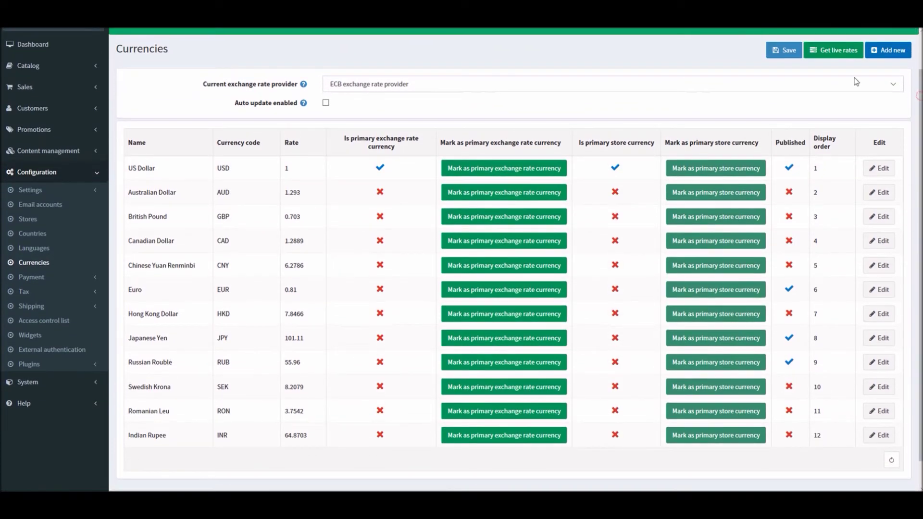
pyautogui.click(410, 91)
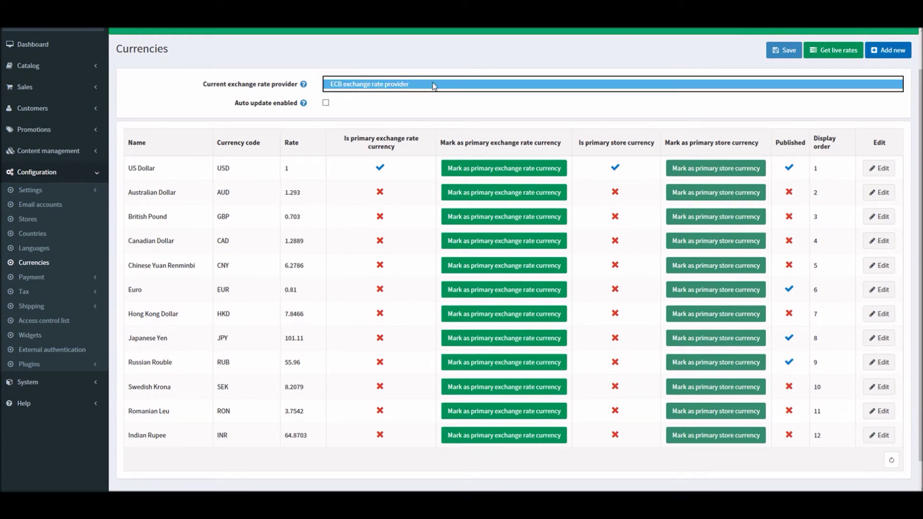
pyautogui.click(675, 63)
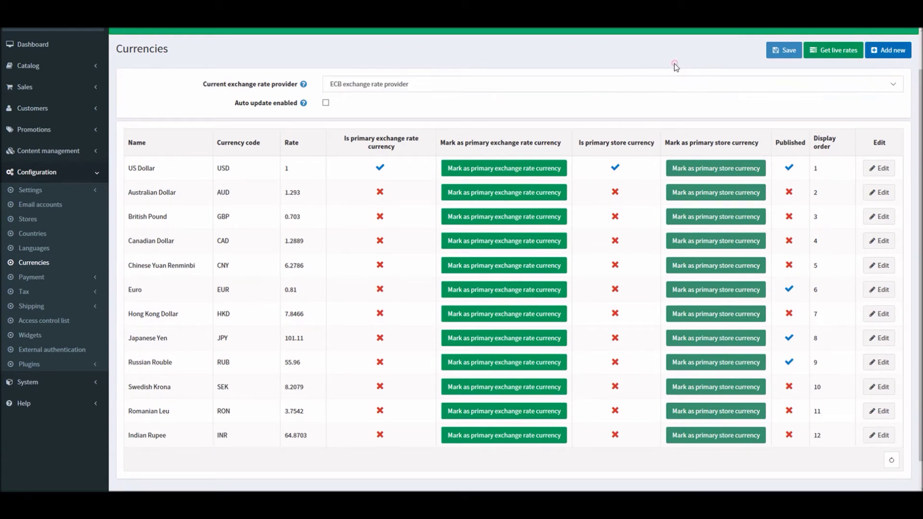
pyautogui.click(821, 54)
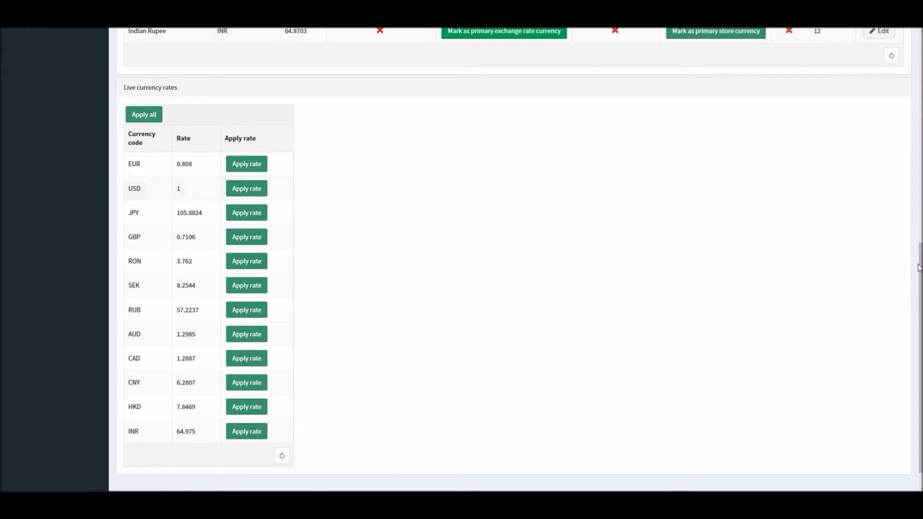
pyautogui.moveTo(918, 266); pyautogui.dragTo(920, 307)
pyautogui.click(532, 325)
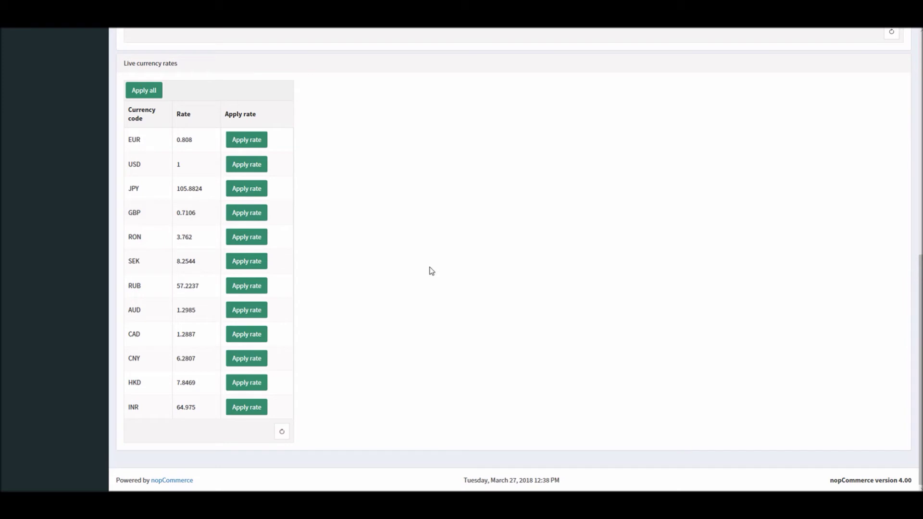
pyautogui.moveTo(919, 340); pyautogui.dragTo(916, 209)
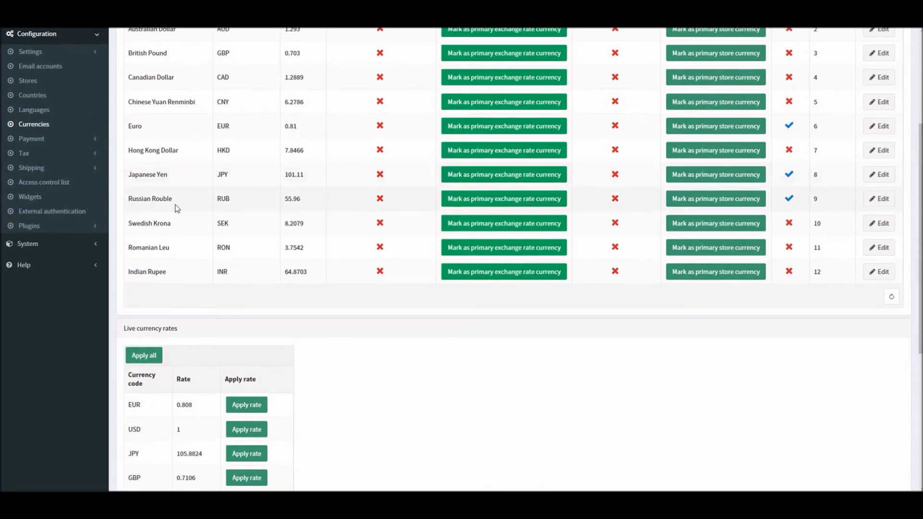
pyautogui.doubleClick(299, 200)
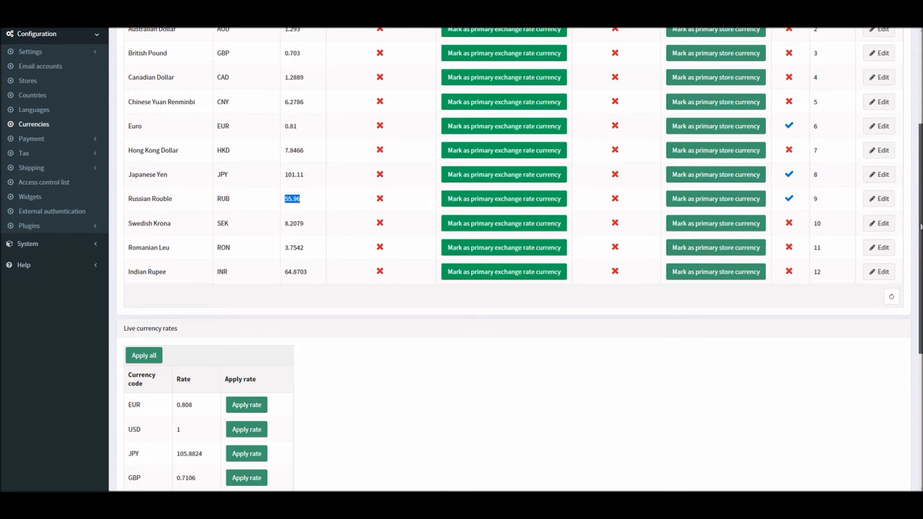
pyautogui.moveTo(918, 226); pyautogui.dragTo(903, 358)
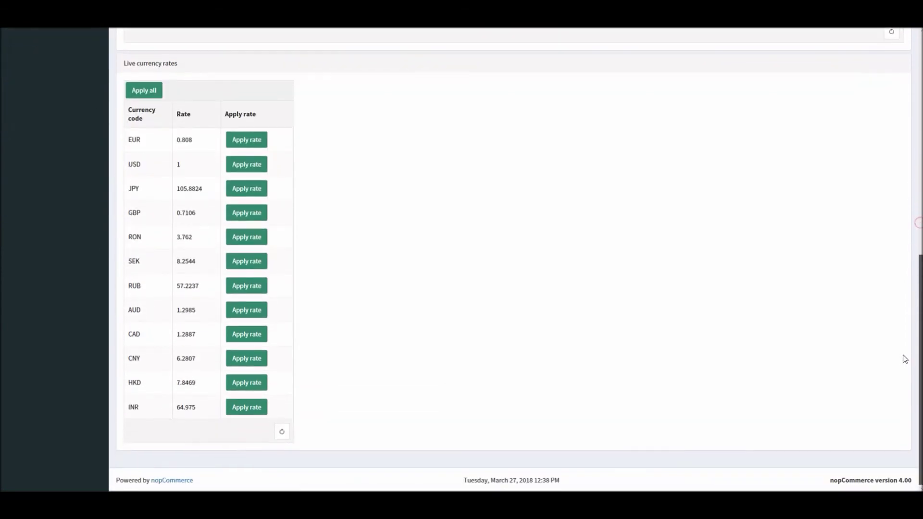
pyautogui.doubleClick(187, 285)
pyautogui.moveTo(201, 285); pyautogui.dragTo(177, 289)
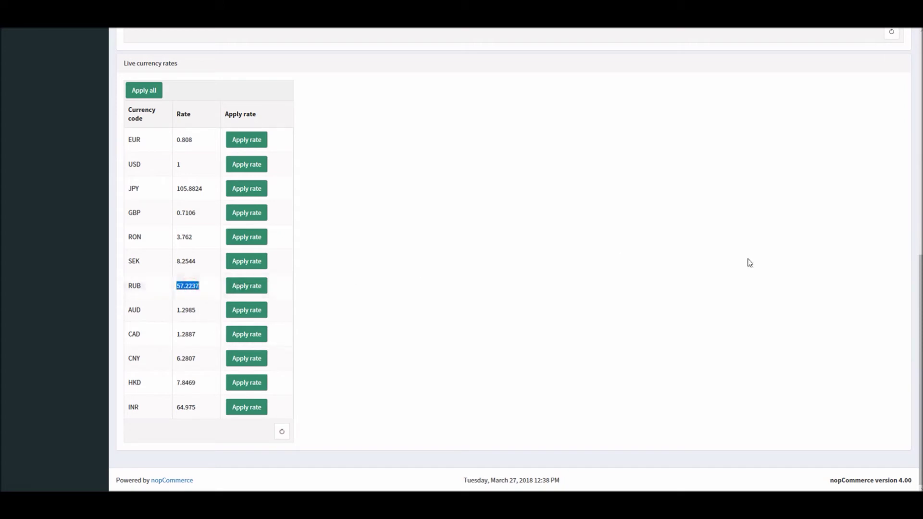
pyautogui.moveTo(919, 294); pyautogui.dragTo(899, 207)
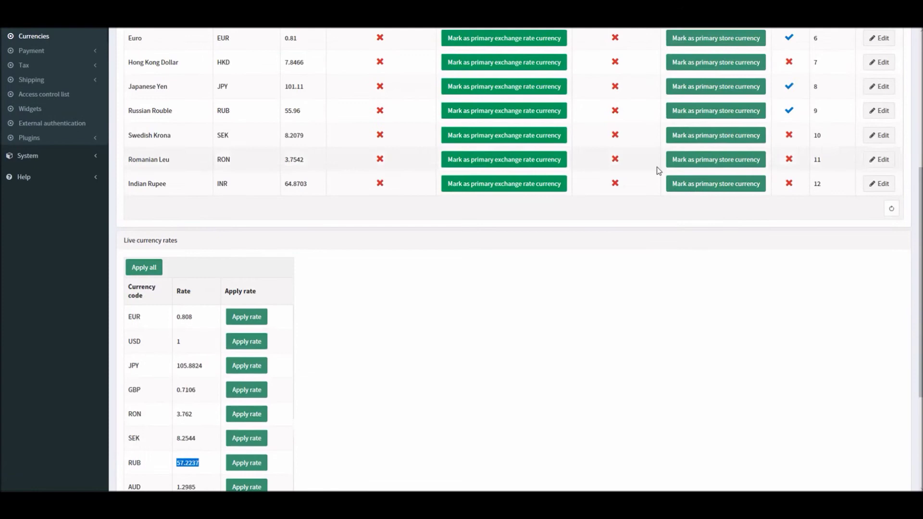
pyautogui.moveTo(303, 88); pyautogui.dragTo(287, 88)
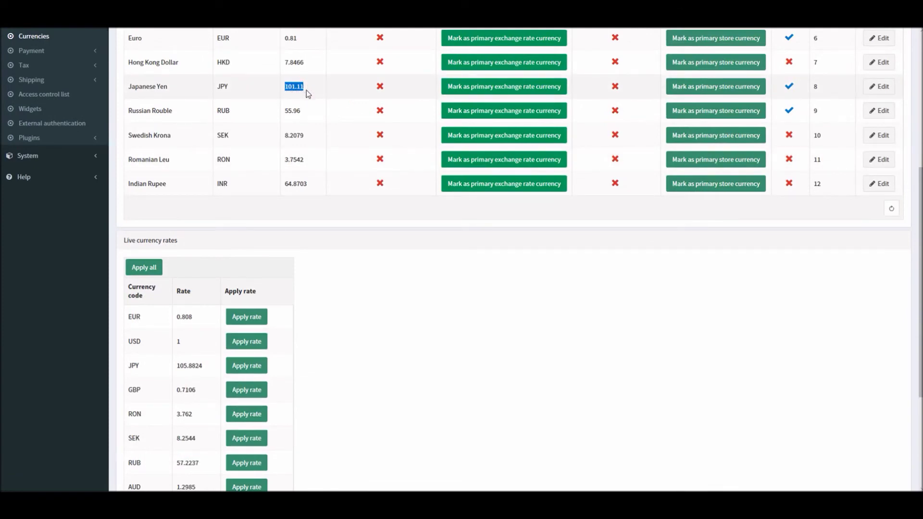
pyautogui.moveTo(919, 181); pyautogui.dragTo(918, 263)
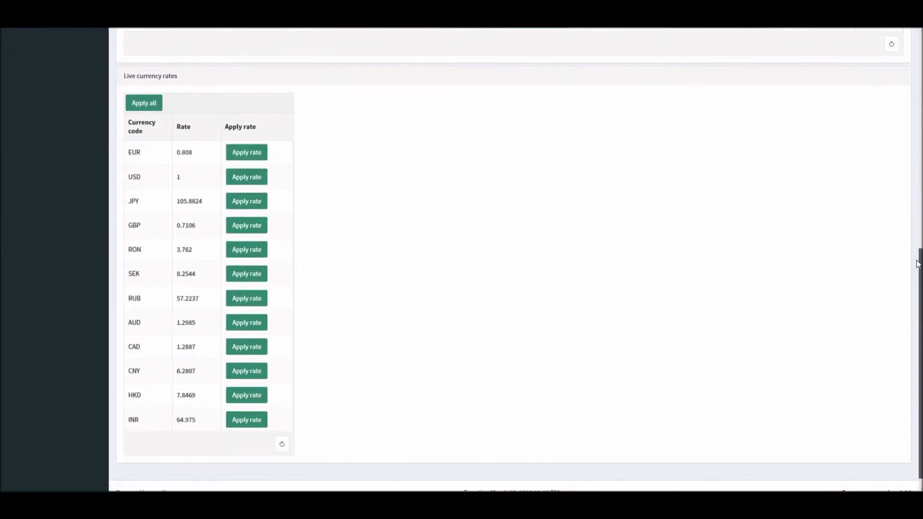
pyautogui.moveTo(205, 200); pyautogui.dragTo(174, 203)
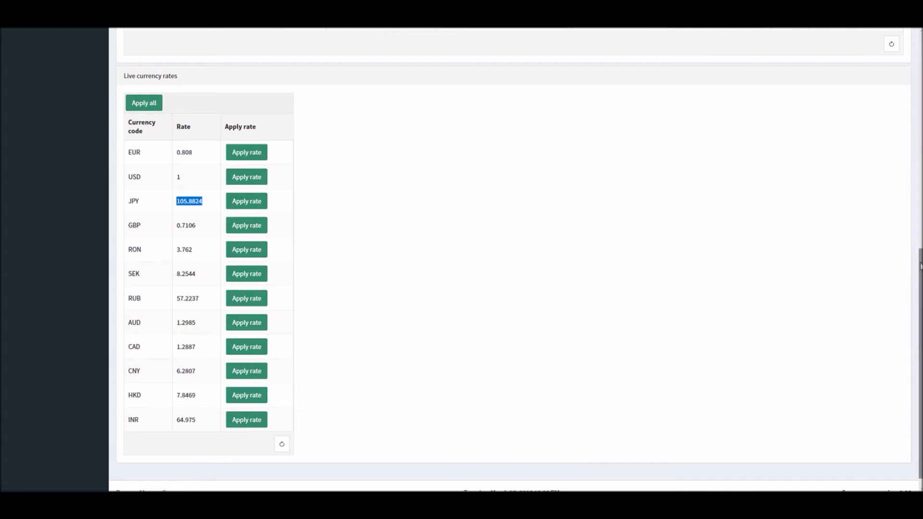
pyautogui.moveTo(919, 262); pyautogui.dragTo(920, 142)
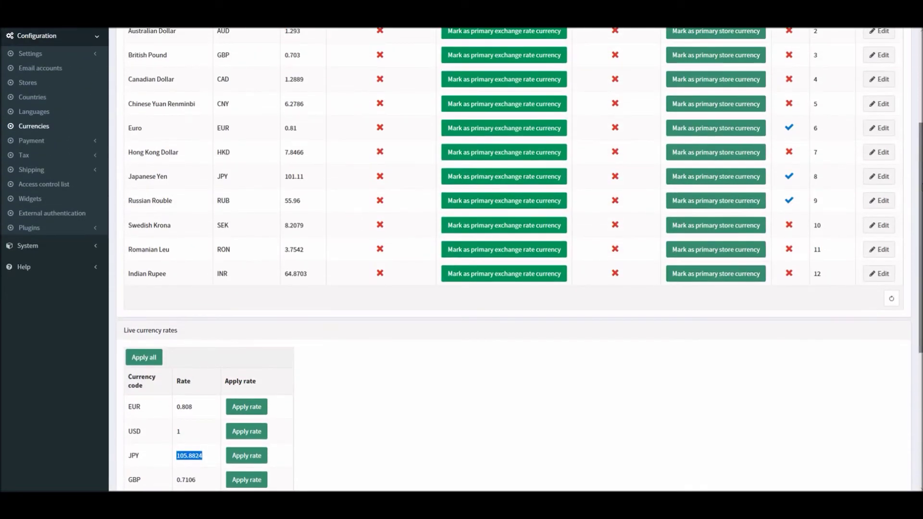
pyautogui.moveTo(919, 211); pyautogui.dragTo(907, 297)
pyautogui.click(473, 225)
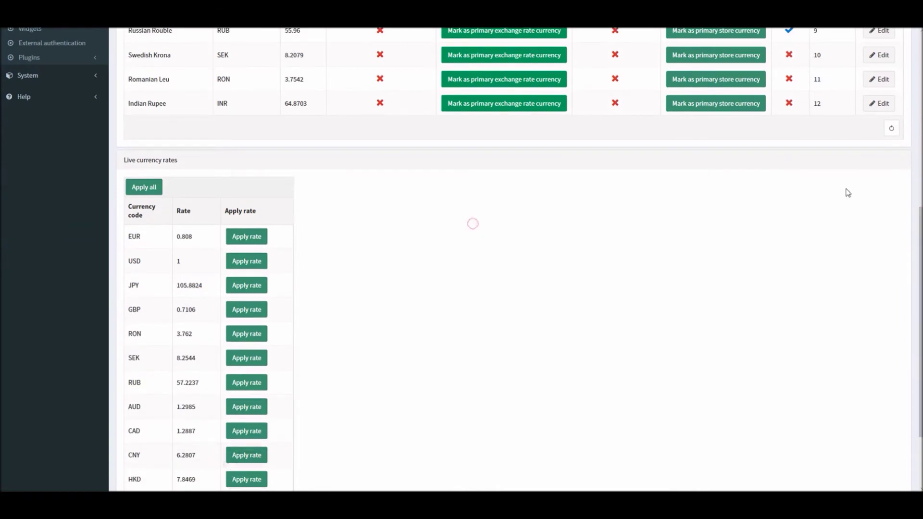
pyautogui.scroll(3, 848, 193)
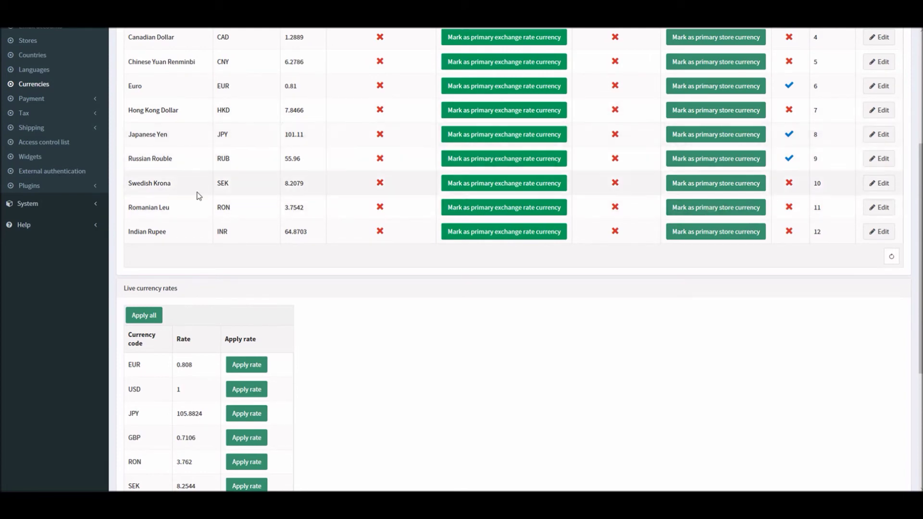
pyautogui.moveTo(180, 156); pyautogui.dragTo(130, 163)
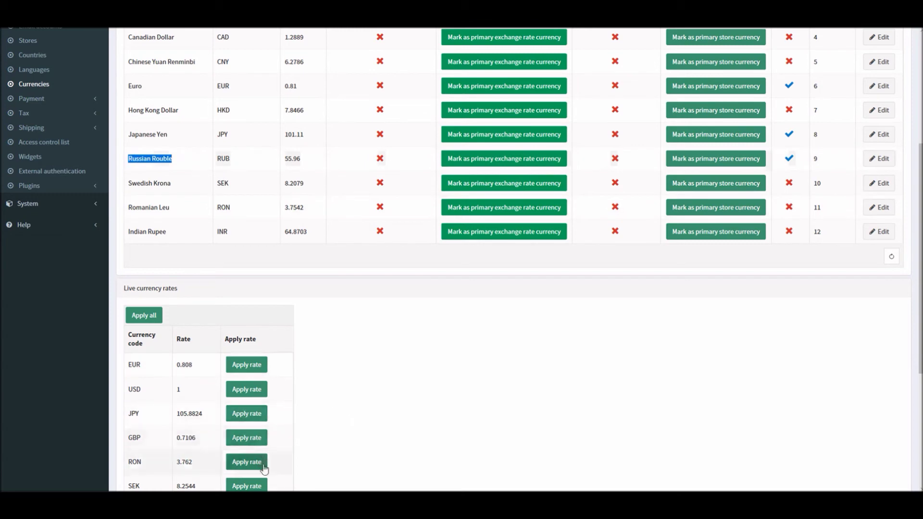
pyautogui.moveTo(918, 313); pyautogui.dragTo(911, 397)
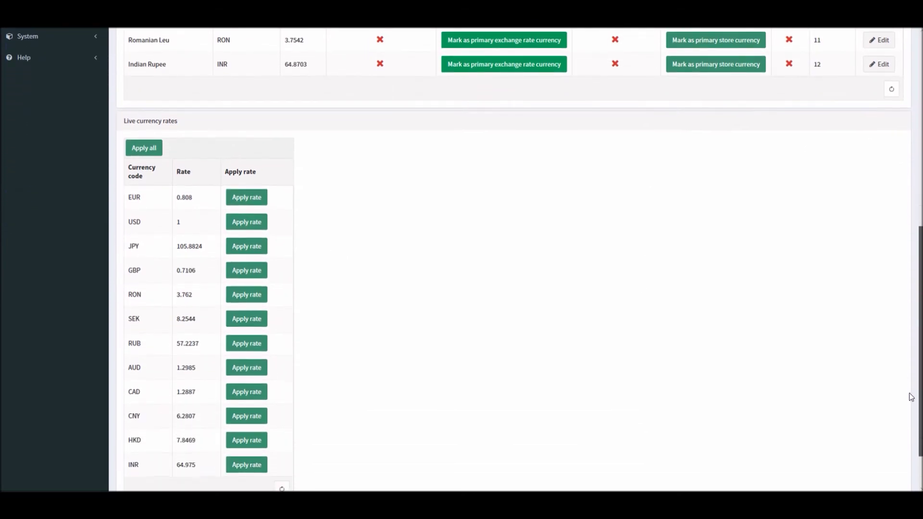
# Apply the live ECB rate to Russian Rouble, updating it to 57.2237.
pyautogui.click(247, 350)
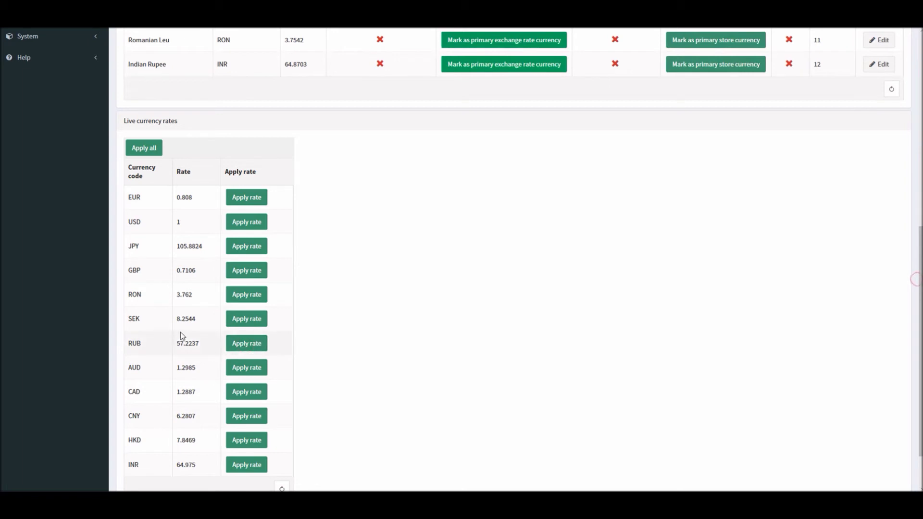
pyautogui.moveTo(202, 346); pyautogui.dragTo(178, 347)
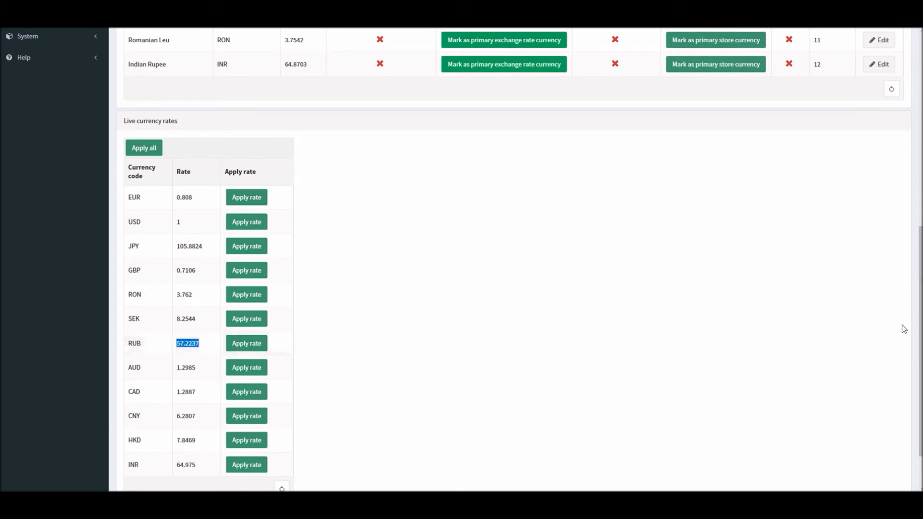
pyautogui.scroll(2, 904, 329)
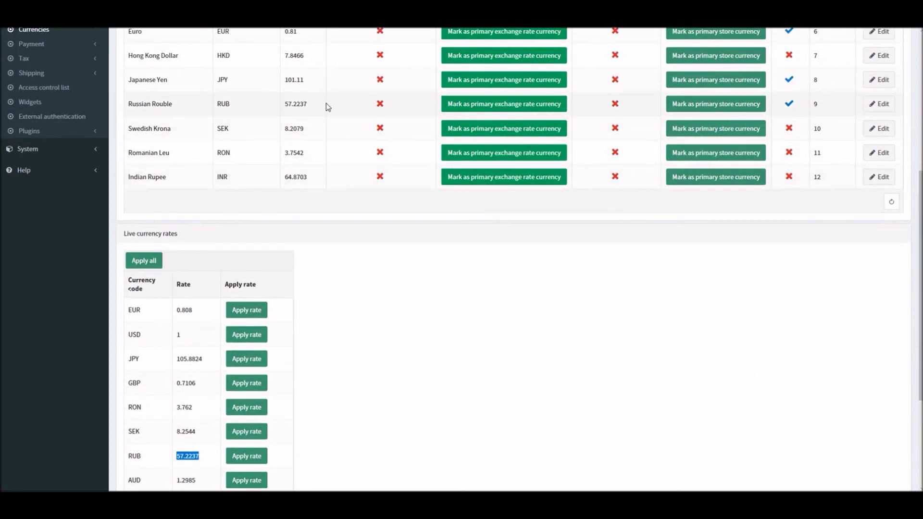
pyautogui.moveTo(326, 104); pyautogui.dragTo(283, 104)
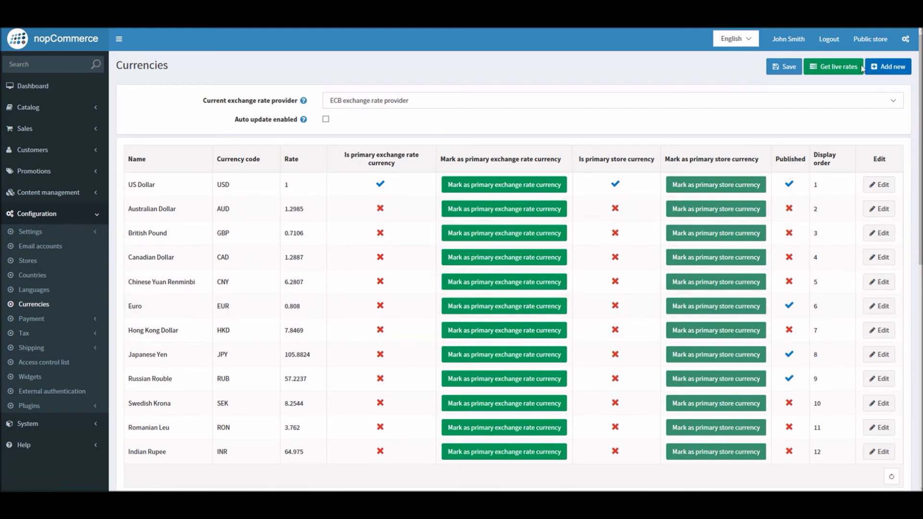
pyautogui.click(892, 70)
pyautogui.click(373, 120)
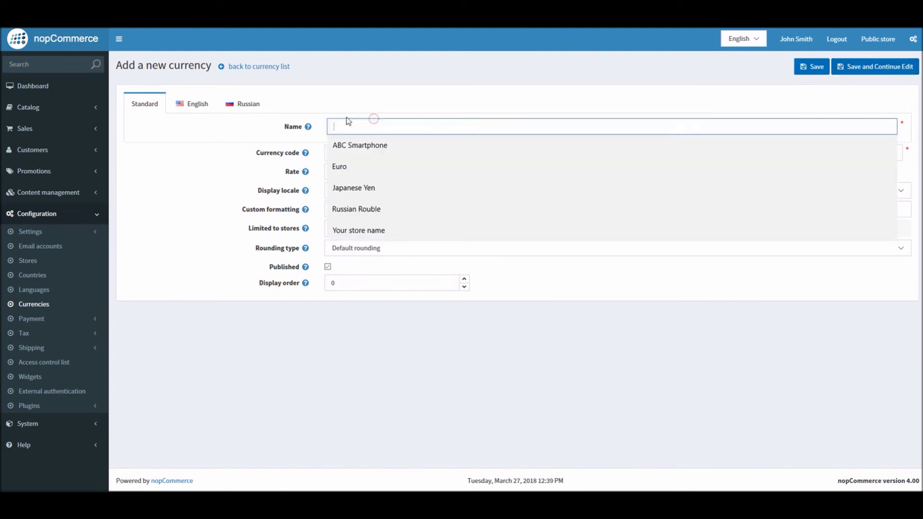
pyautogui.click(277, 146)
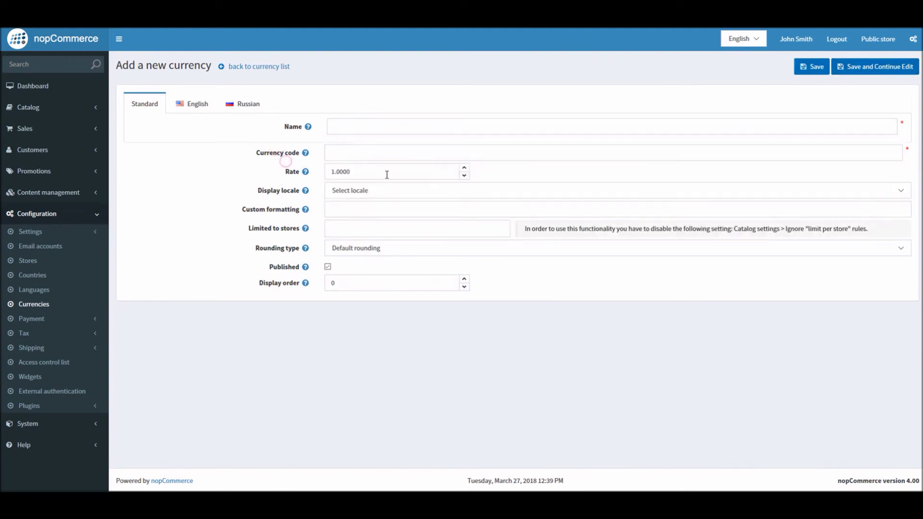
pyautogui.click(385, 173)
pyautogui.click(374, 192)
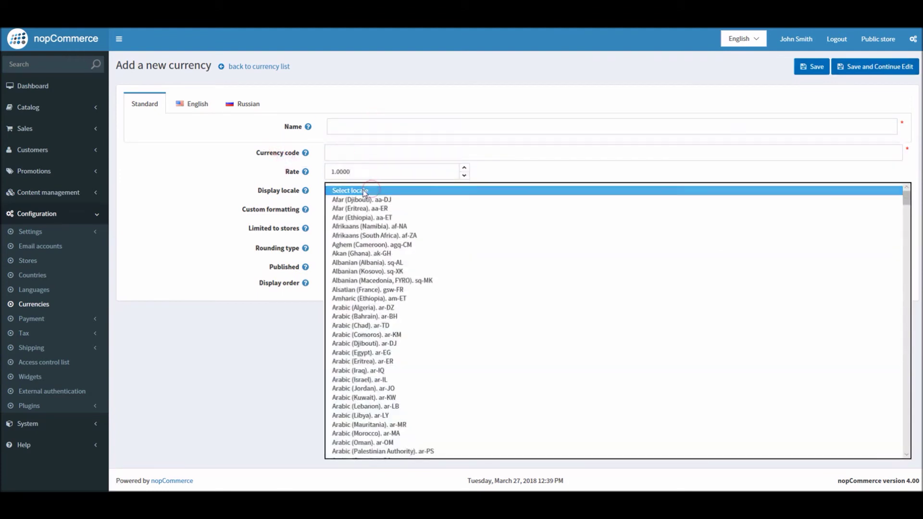
pyautogui.click(363, 189)
pyautogui.click(335, 229)
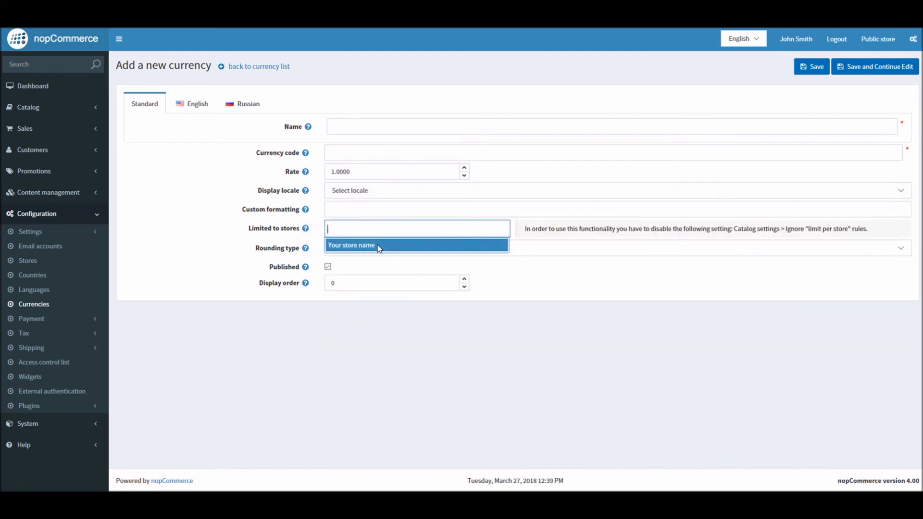
pyautogui.click(452, 246)
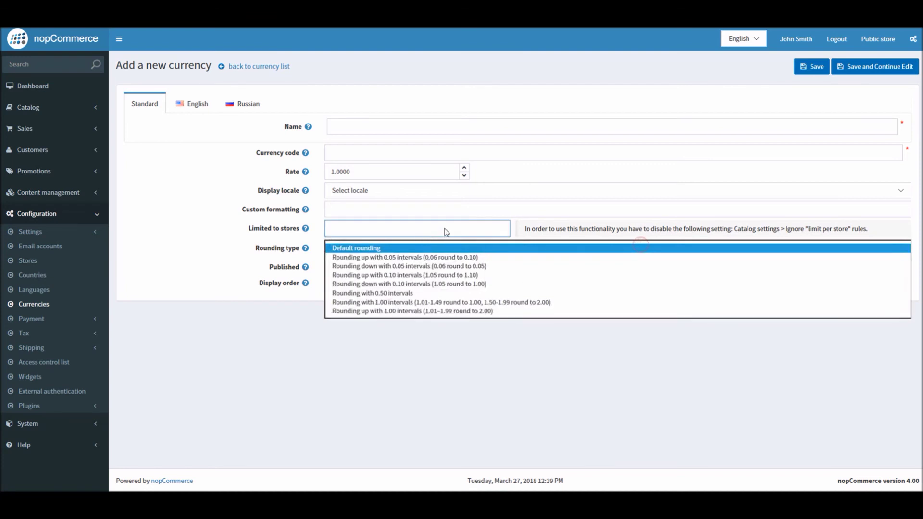
pyautogui.click(445, 227)
pyautogui.hotkey('shift', 'Tab')
pyautogui.click(392, 248)
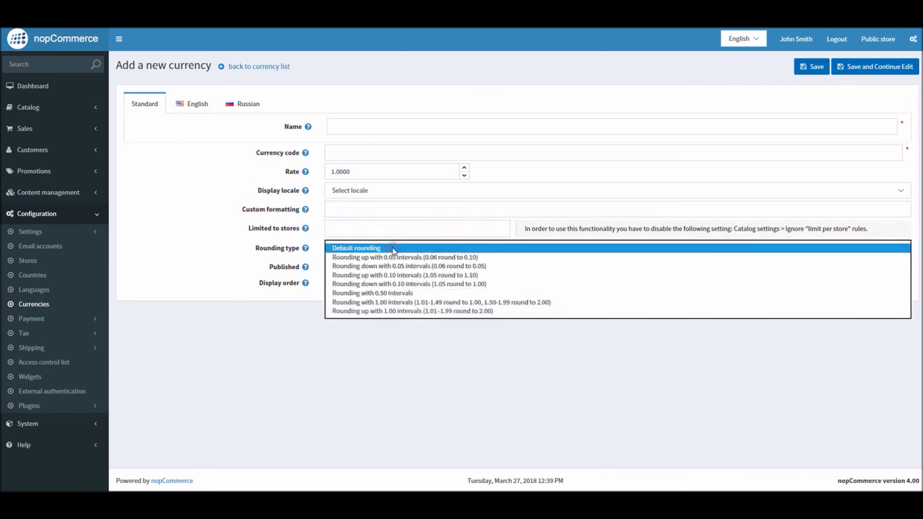
pyautogui.click(234, 263)
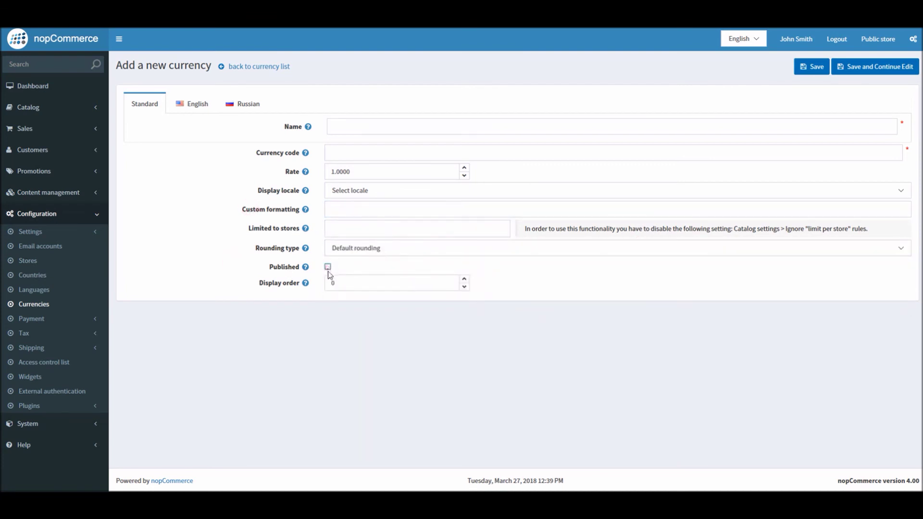
pyautogui.click(335, 282)
pyautogui.write('0')
pyautogui.click(262, 68)
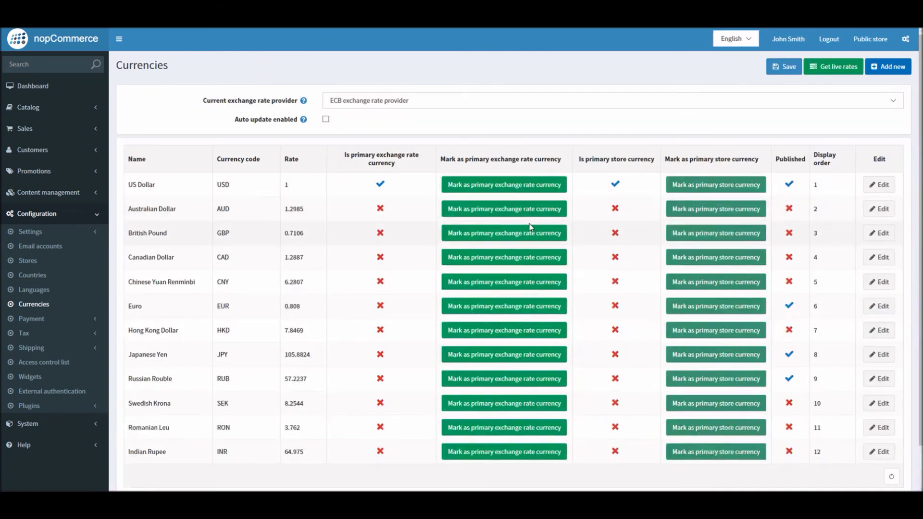
pyautogui.moveTo(916, 141); pyautogui.dragTo(916, 185)
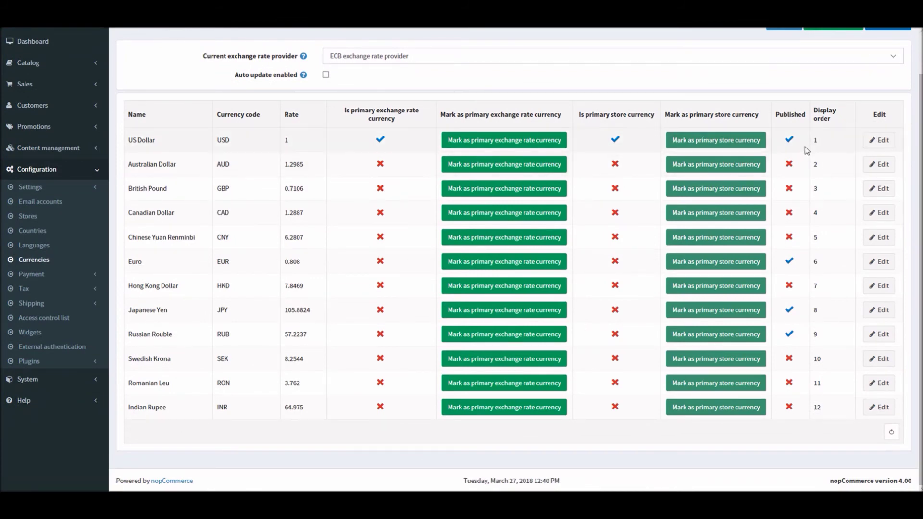
pyautogui.moveTo(819, 141); pyautogui.dragTo(814, 142)
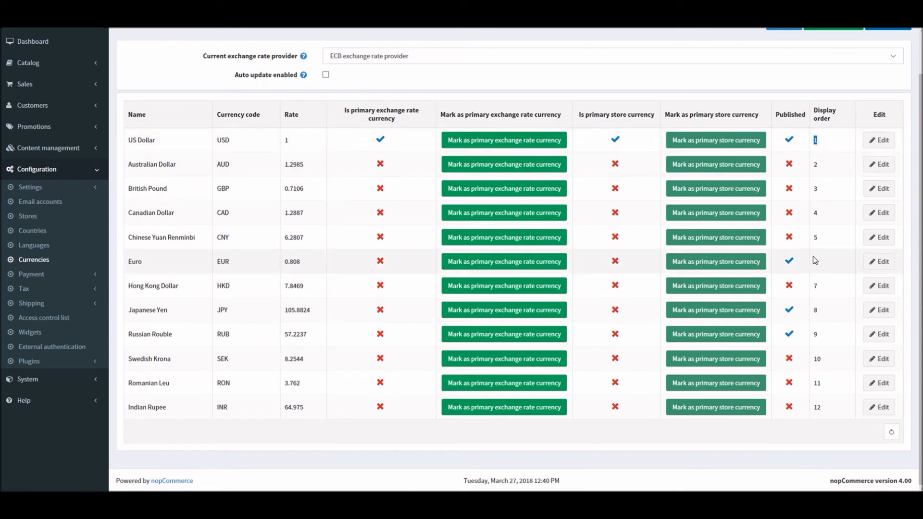
pyautogui.moveTo(818, 264); pyautogui.dragTo(812, 262)
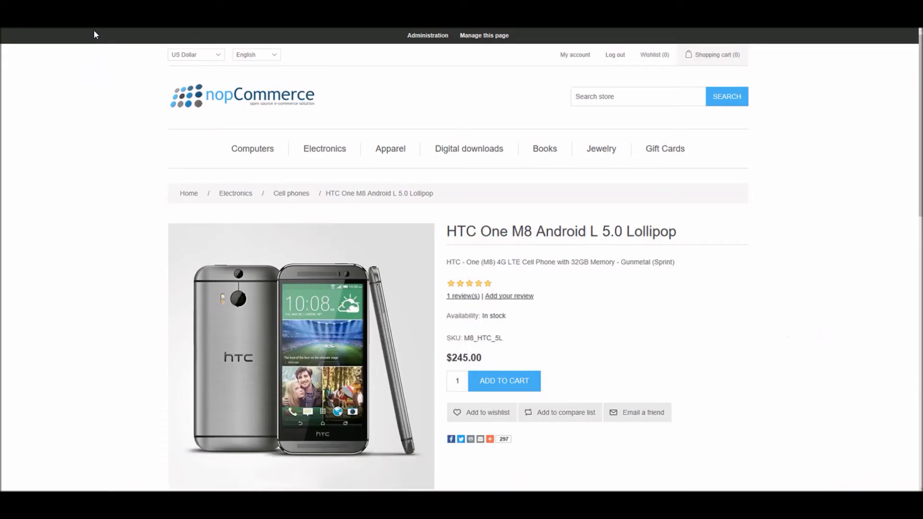
pyautogui.click(205, 56)
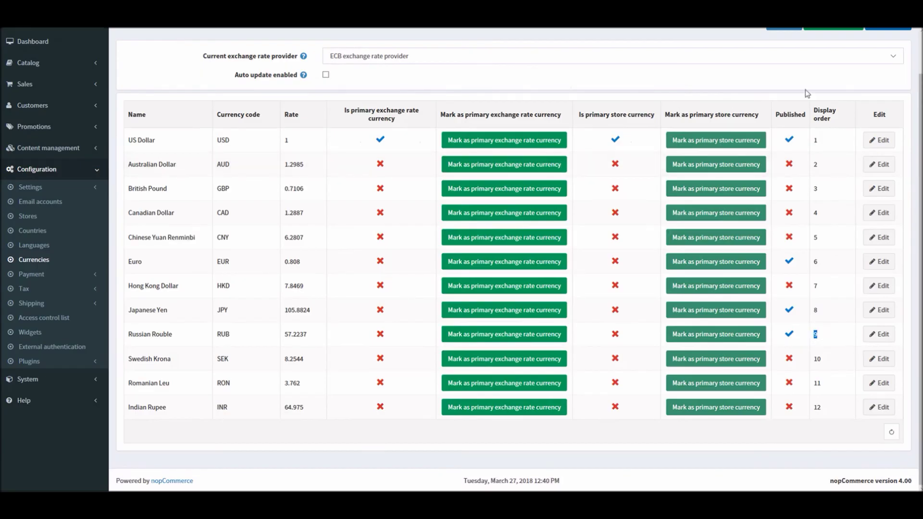
pyautogui.scroll(1, 912, 88)
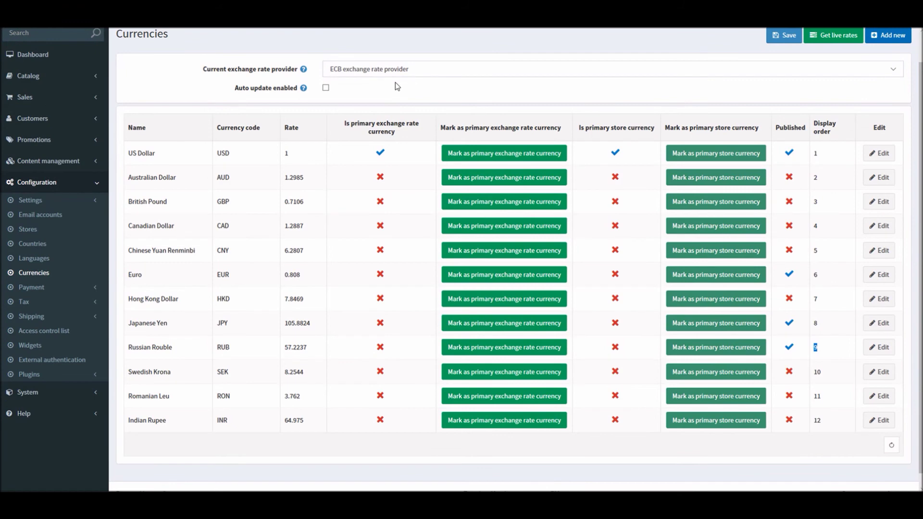
pyautogui.click(325, 88)
# Scroll down the Currencies page and expand System in the admin sidebar.
pyautogui.scroll(-1, 918, 114)
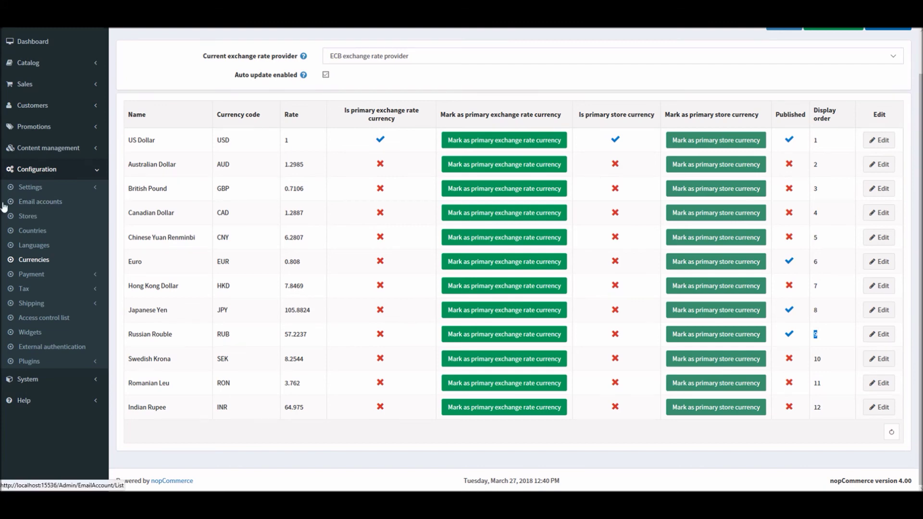
pyautogui.click(38, 380)
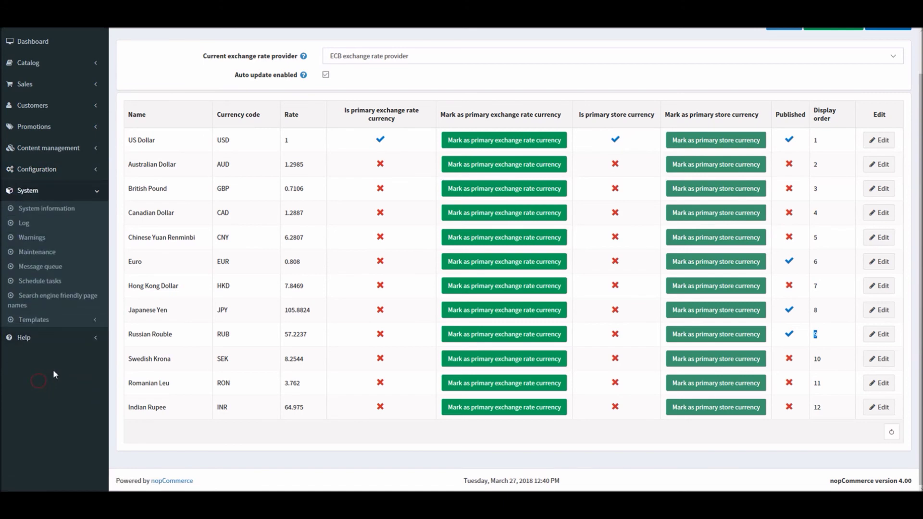
# In Schedule tasks, confirm and save the Update currency exchange rates task at 3600 seconds.
pyautogui.click(47, 281)
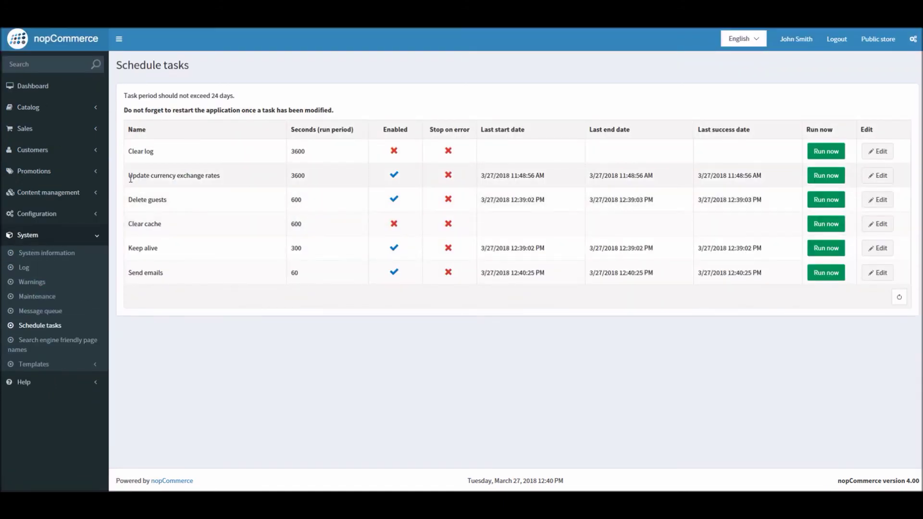
pyautogui.moveTo(131, 179); pyautogui.dragTo(226, 178)
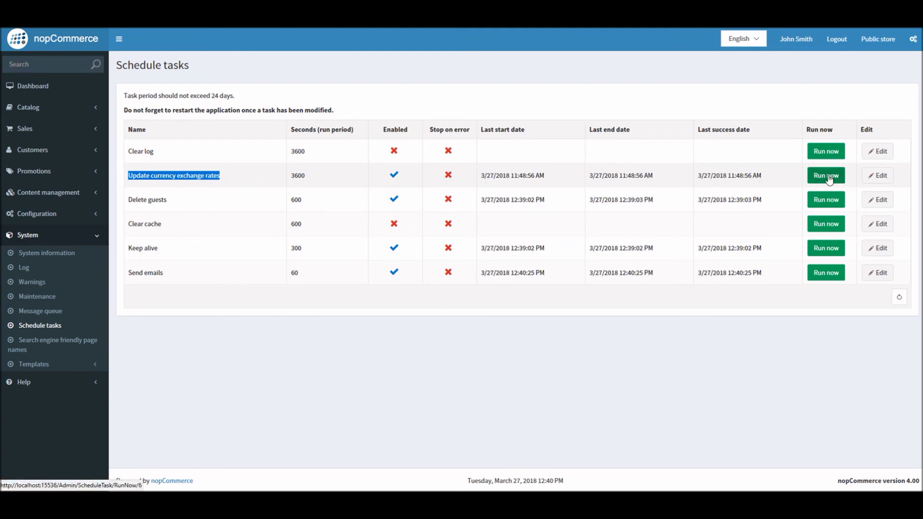
pyautogui.click(878, 176)
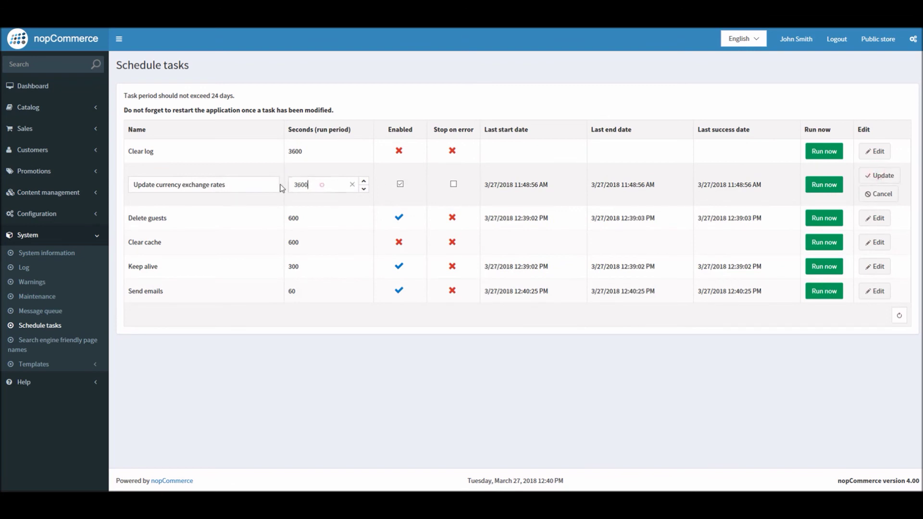
pyautogui.click(321, 185)
pyautogui.moveTo(313, 182); pyautogui.dragTo(294, 184)
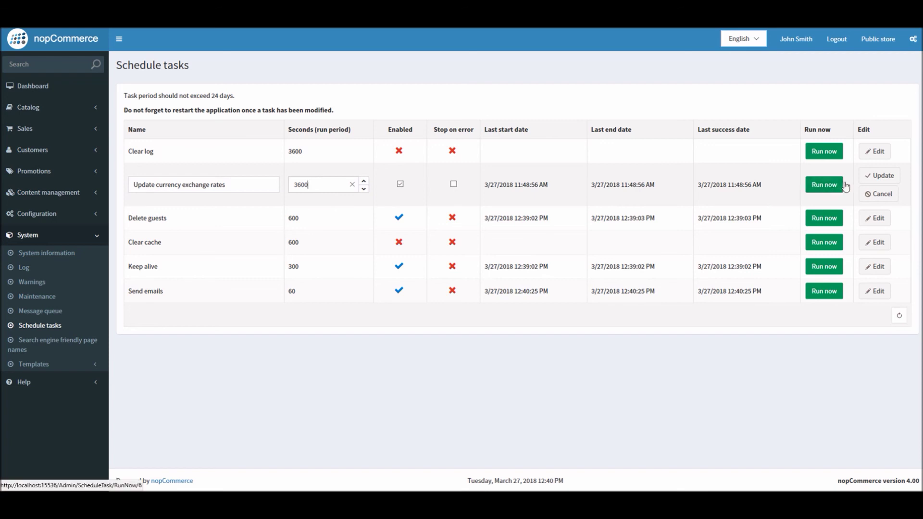
pyautogui.click(871, 177)
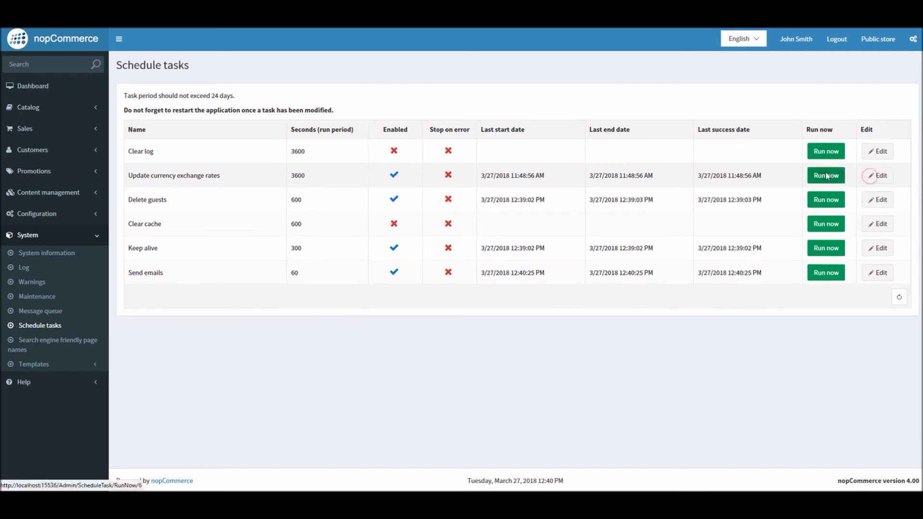